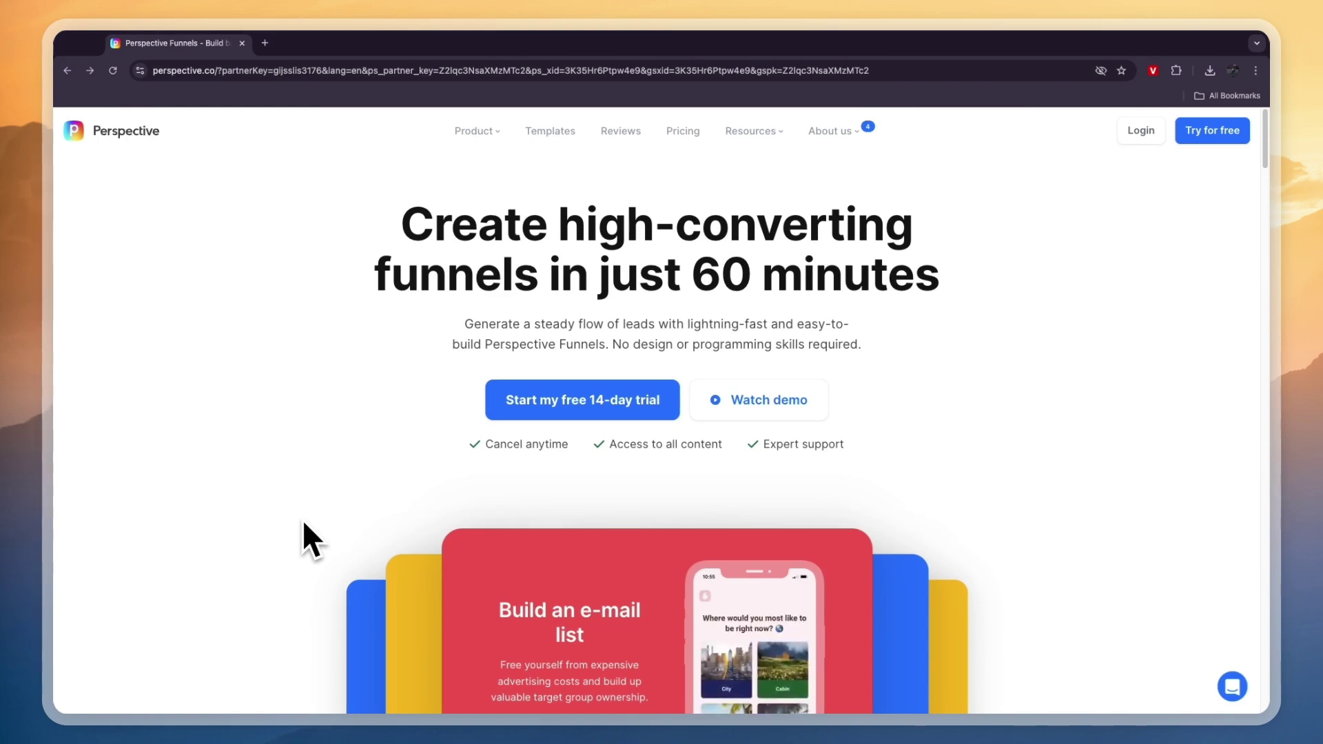
Go to the funnel Templates page from the Perspective homepage navigation
{"action": "left_click", "coordinate": [550, 131]}
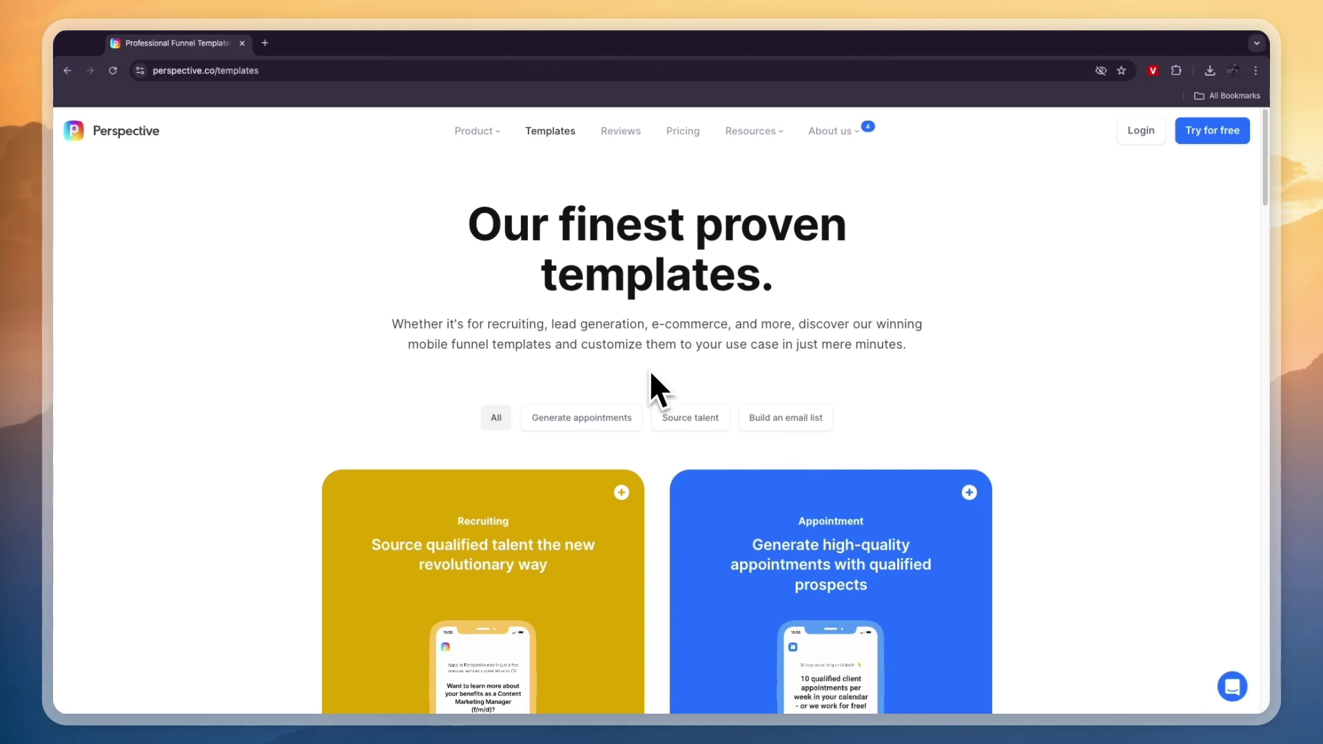
{"action": "scroll", "coordinate": [650, 373], "scroll_direction": "down", "scroll_amount": 2}
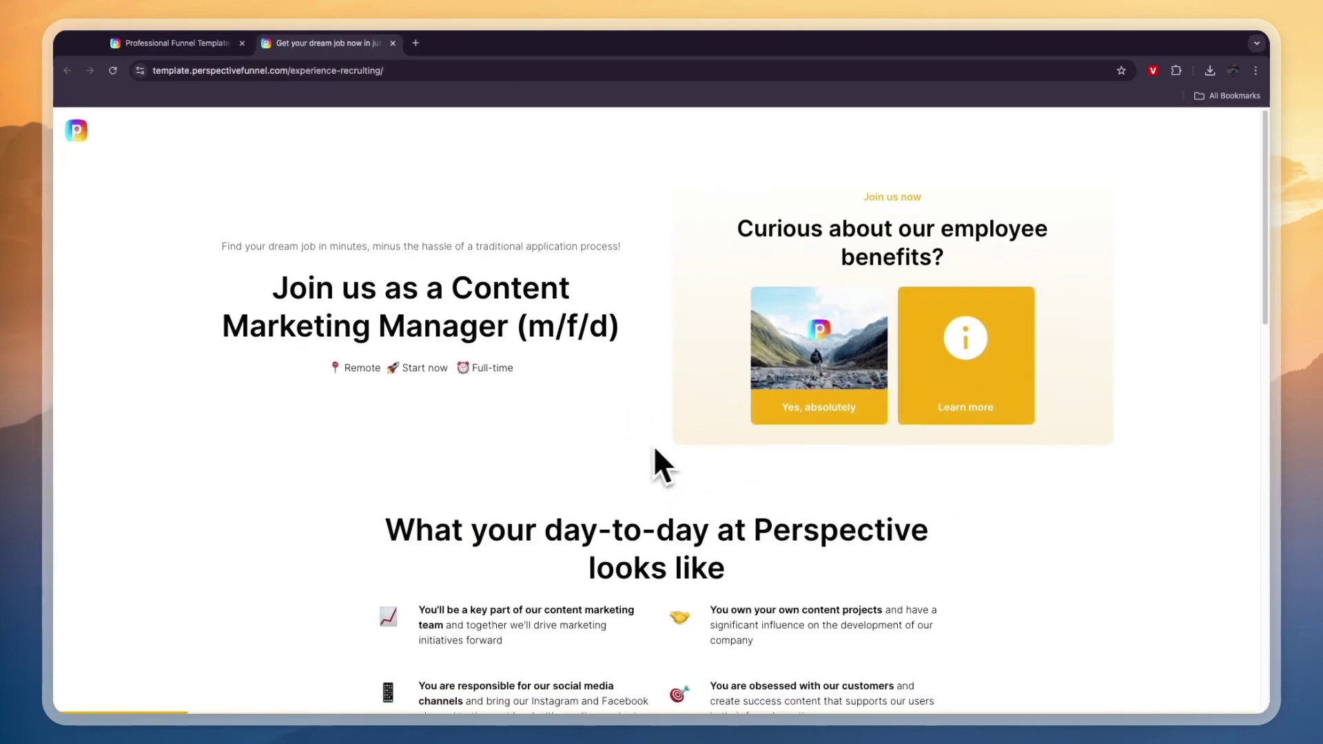
{"action": "scroll", "coordinate": [641, 448], "scroll_direction": "down", "scroll_amount": 1}
{"action": "scroll", "coordinate": [640, 449], "scroll_direction": "down", "scroll_amount": 2}
{"action": "scroll", "coordinate": [610, 450], "scroll_direction": "up", "scroll_amount": 3}
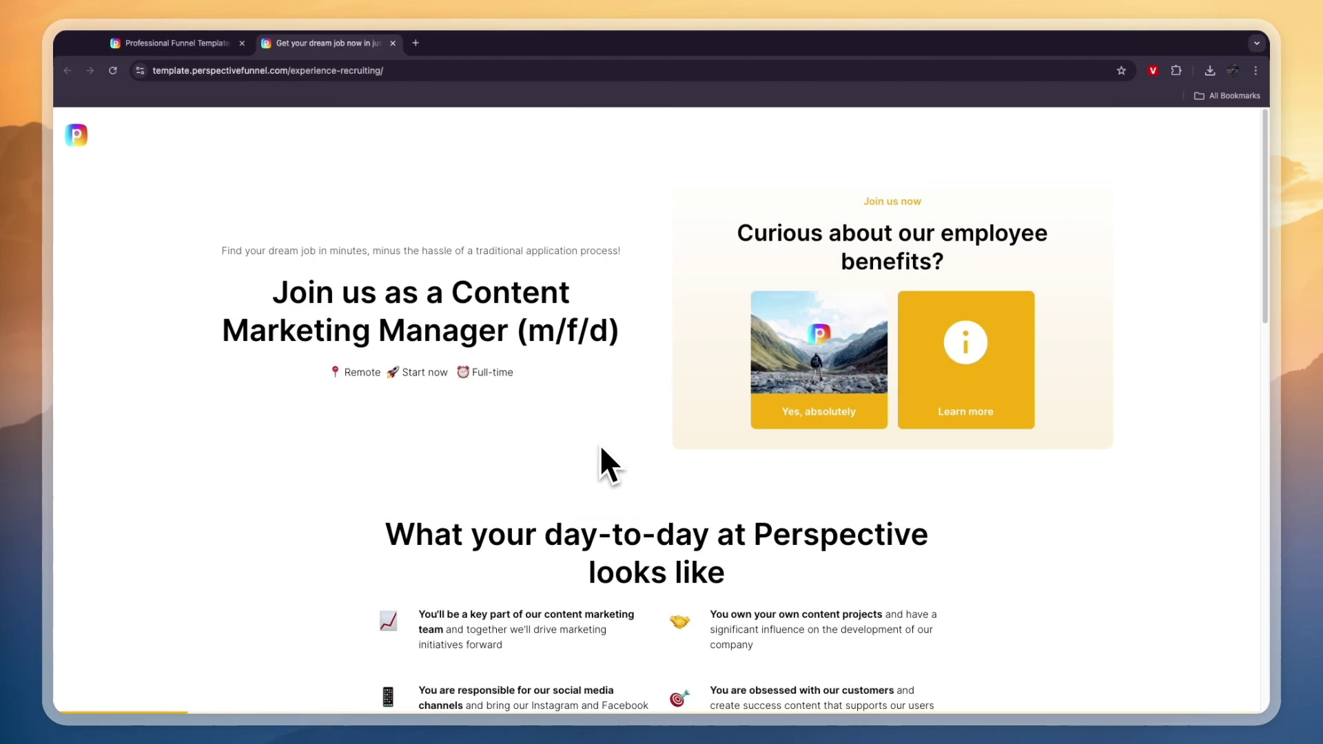
{"action": "scroll", "coordinate": [608, 474], "scroll_direction": "down", "scroll_amount": 2}
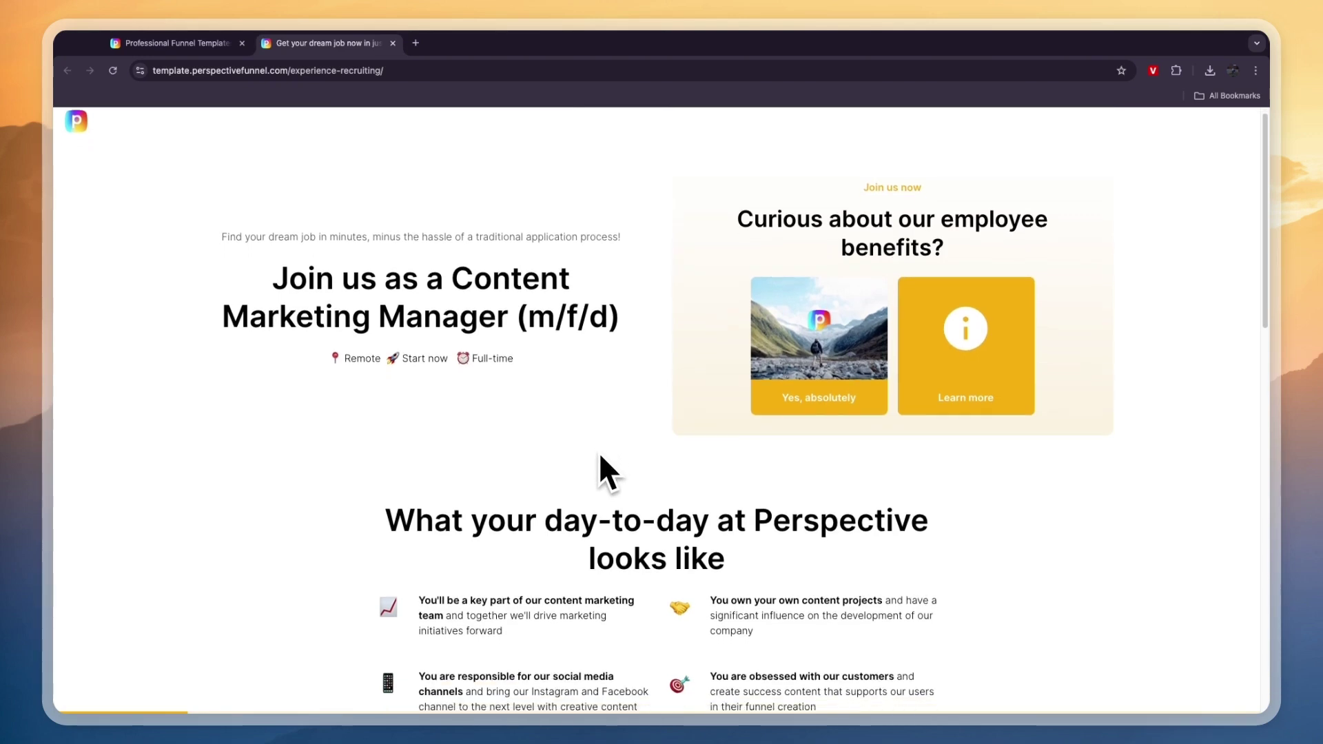
{"action": "scroll", "coordinate": [608, 475], "scroll_direction": "down", "scroll_amount": 2}
{"action": "scroll", "coordinate": [607, 474], "scroll_direction": "down", "scroll_amount": 3}
{"action": "scroll", "coordinate": [601, 459], "scroll_direction": "down", "scroll_amount": 3}
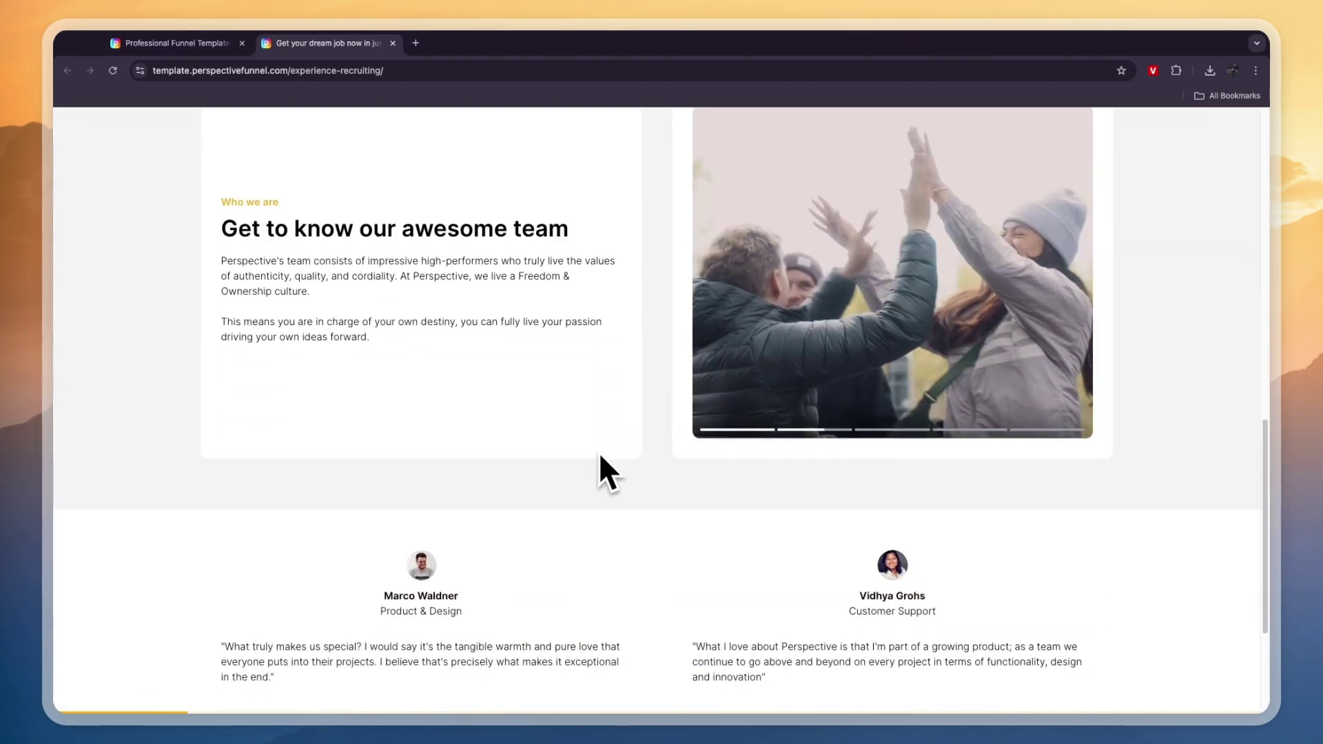
Start the recruiting funnel preview, pass the benefits page and answer question 1 with 'Make a difference'
{"action": "left_click", "coordinate": [618, 535]}
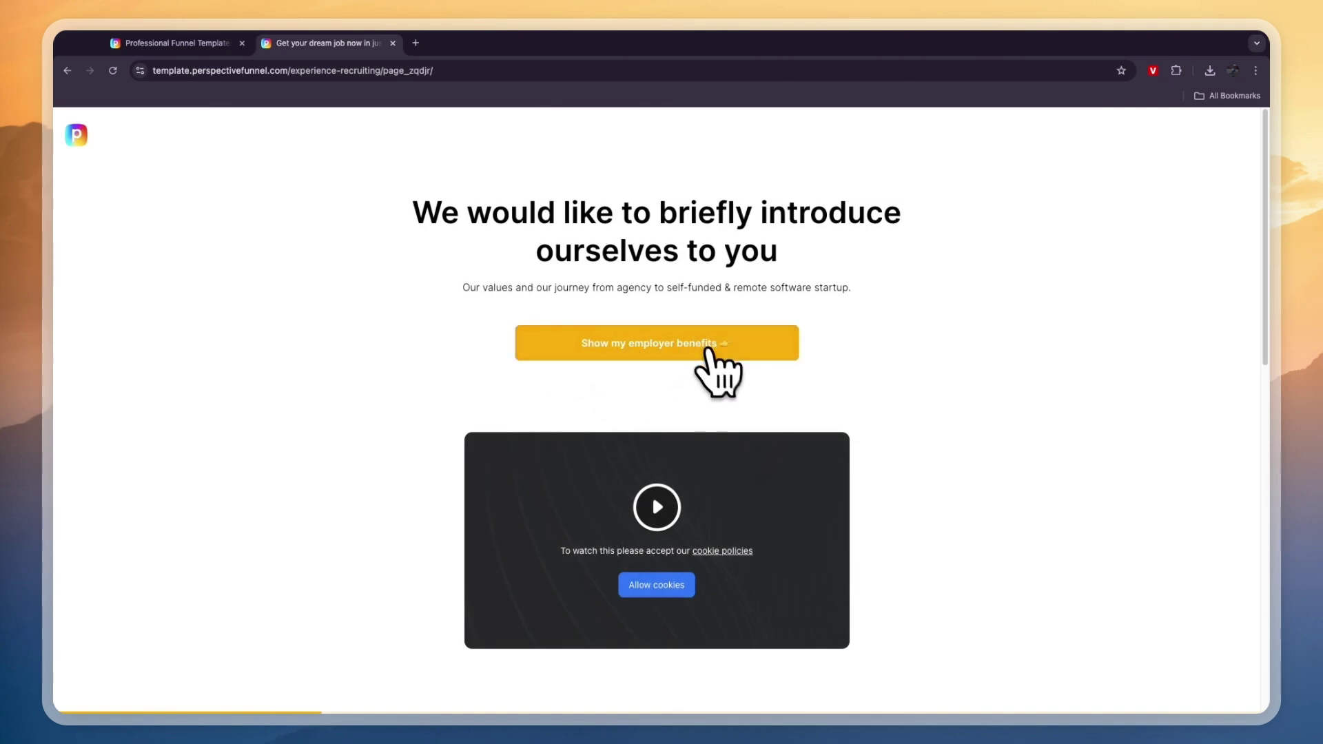
{"action": "left_click", "coordinate": [655, 350]}
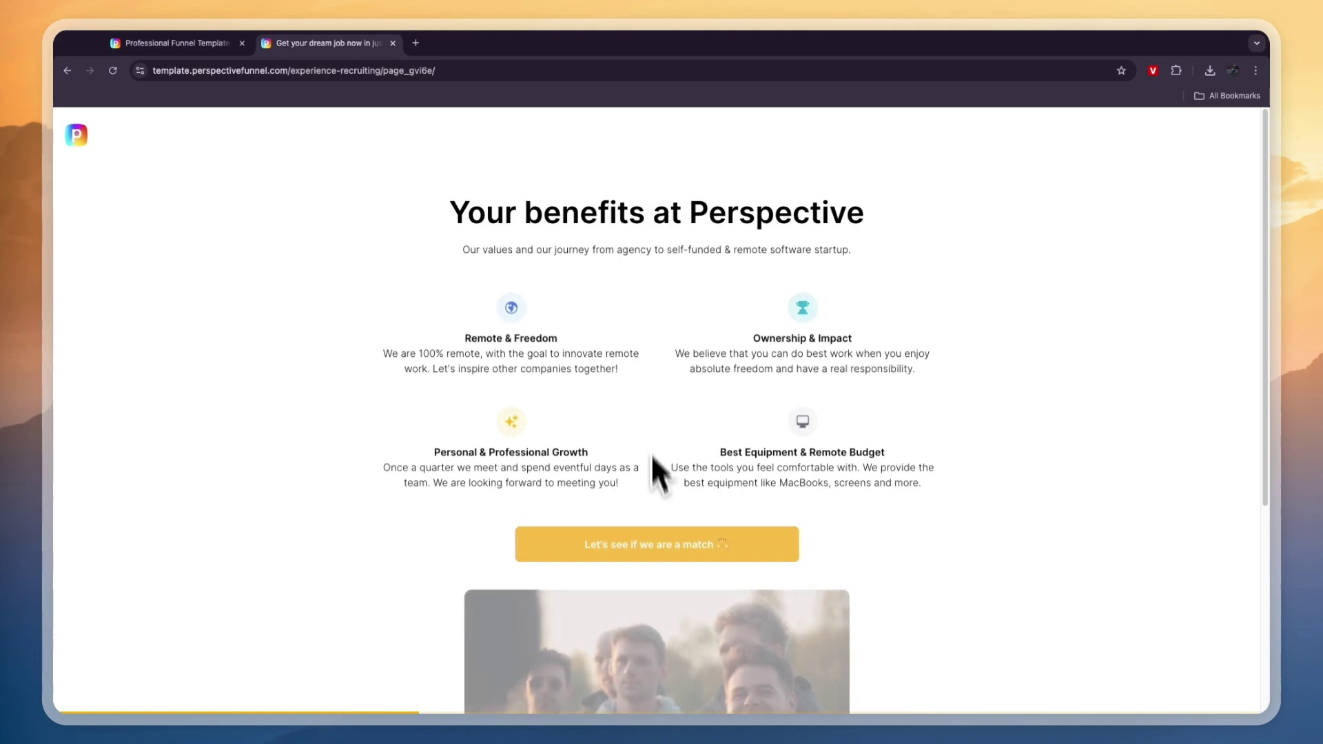
{"action": "left_click", "coordinate": [652, 539]}
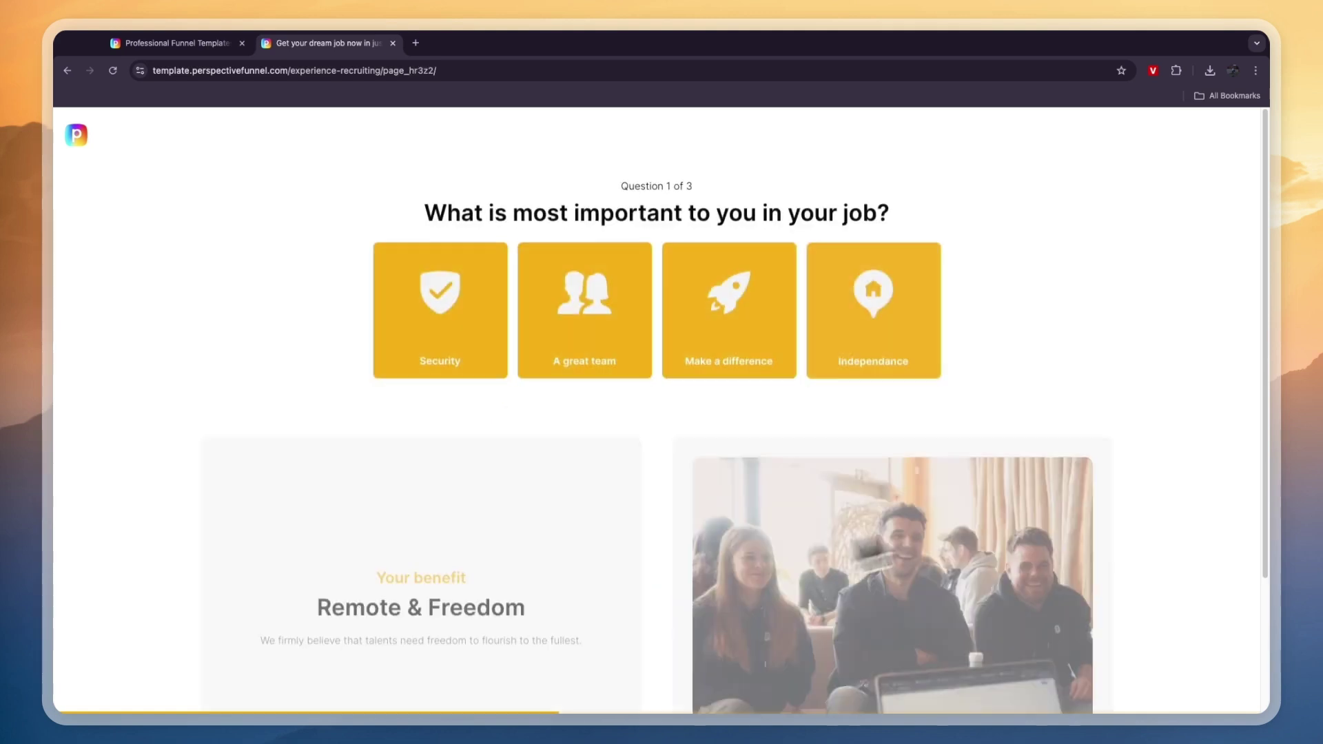
{"action": "mouse_move", "coordinate": [461, 215]}
{"action": "left_mouse_down"}
{"action": "mouse_move", "coordinate": [438, 215]}
{"action": "mouse_move", "coordinate": [845, 219]}
{"action": "left_mouse_up"}
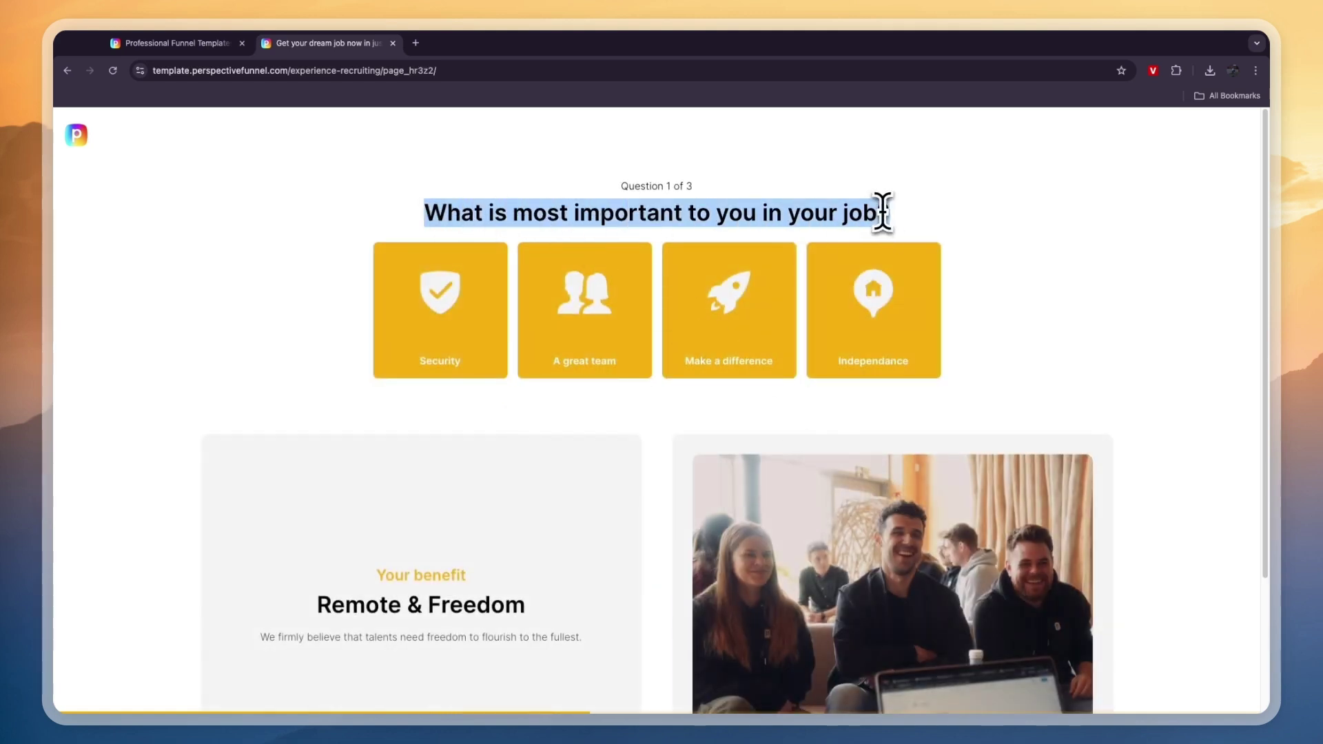
{"action": "left_click", "coordinate": [768, 310]}
Answer questions 2 and 3 with '3-5 years' and 'Personal growth' and continue to the contact form
{"action": "left_click_drag", "start_coordinate": [383, 214], "coordinate": [791, 246]}
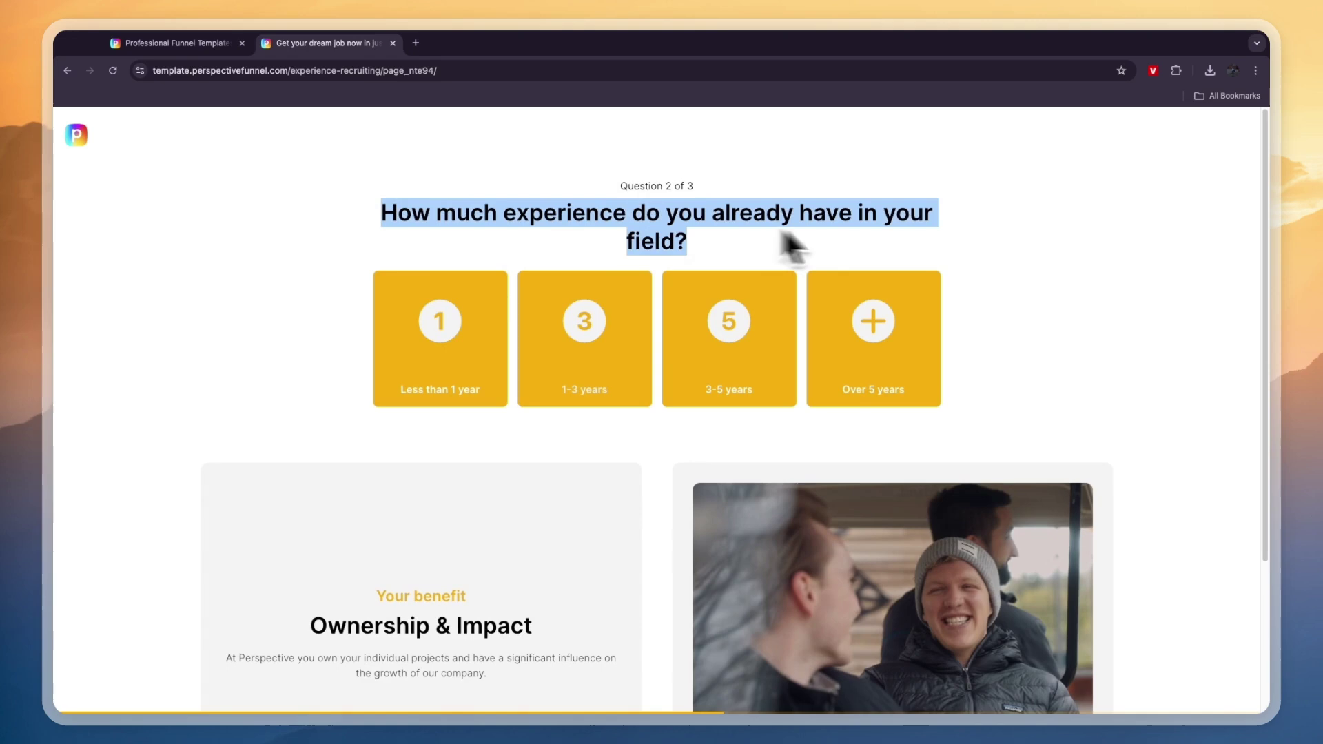
{"action": "left_click", "coordinate": [729, 336]}
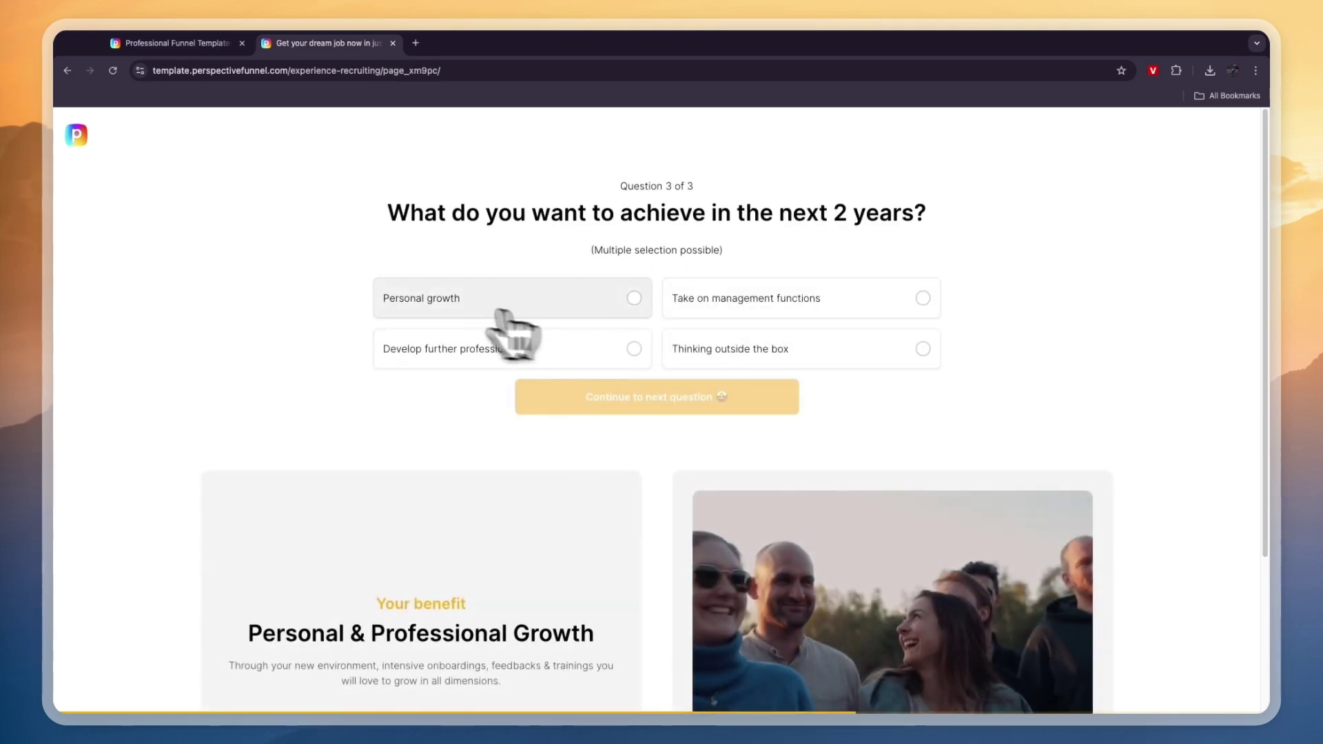
{"action": "left_click", "coordinate": [503, 316]}
{"action": "left_click", "coordinate": [606, 395]}
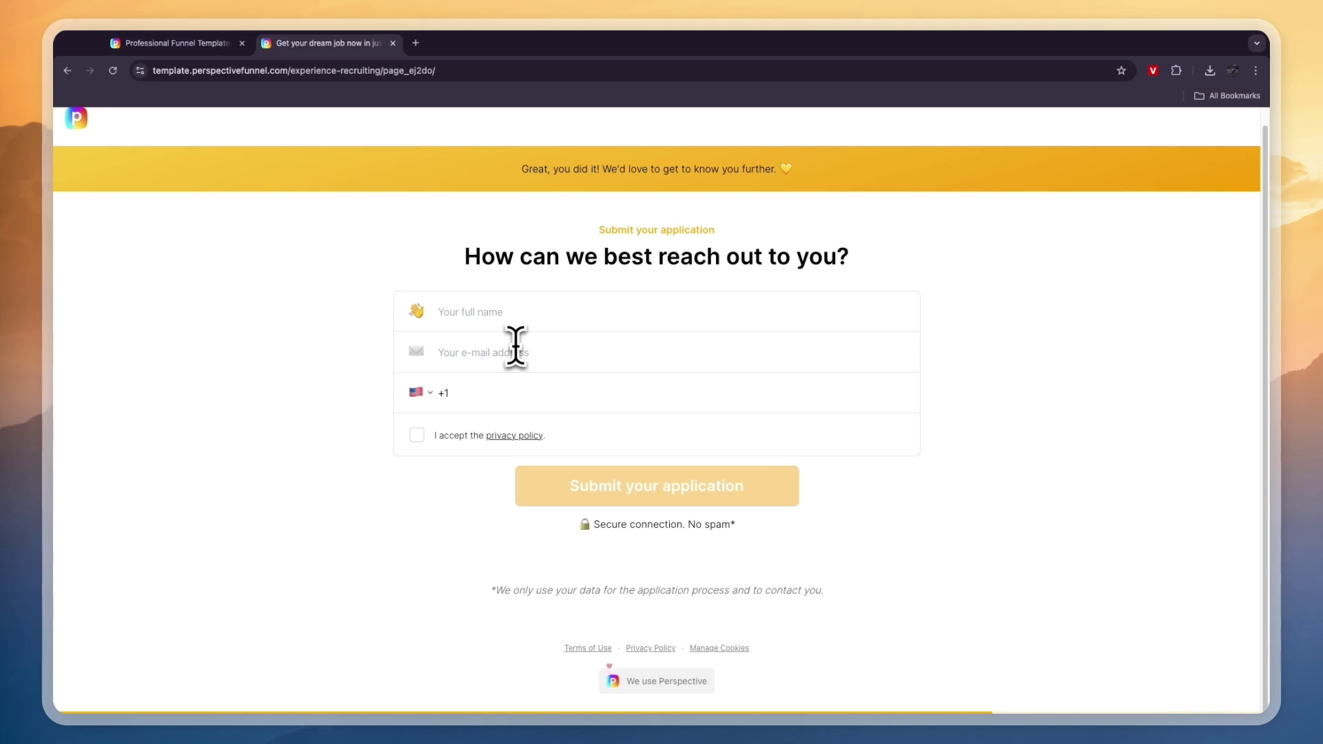
Return to the templates gallery tab, then log in to reach the All Funnels dashboard
{"action": "left_click", "coordinate": [183, 43]}
{"action": "scroll", "coordinate": [752, 406], "scroll_direction": "down", "scroll_amount": 2}
{"action": "scroll", "coordinate": [341, 384], "scroll_direction": "down", "scroll_amount": 3}
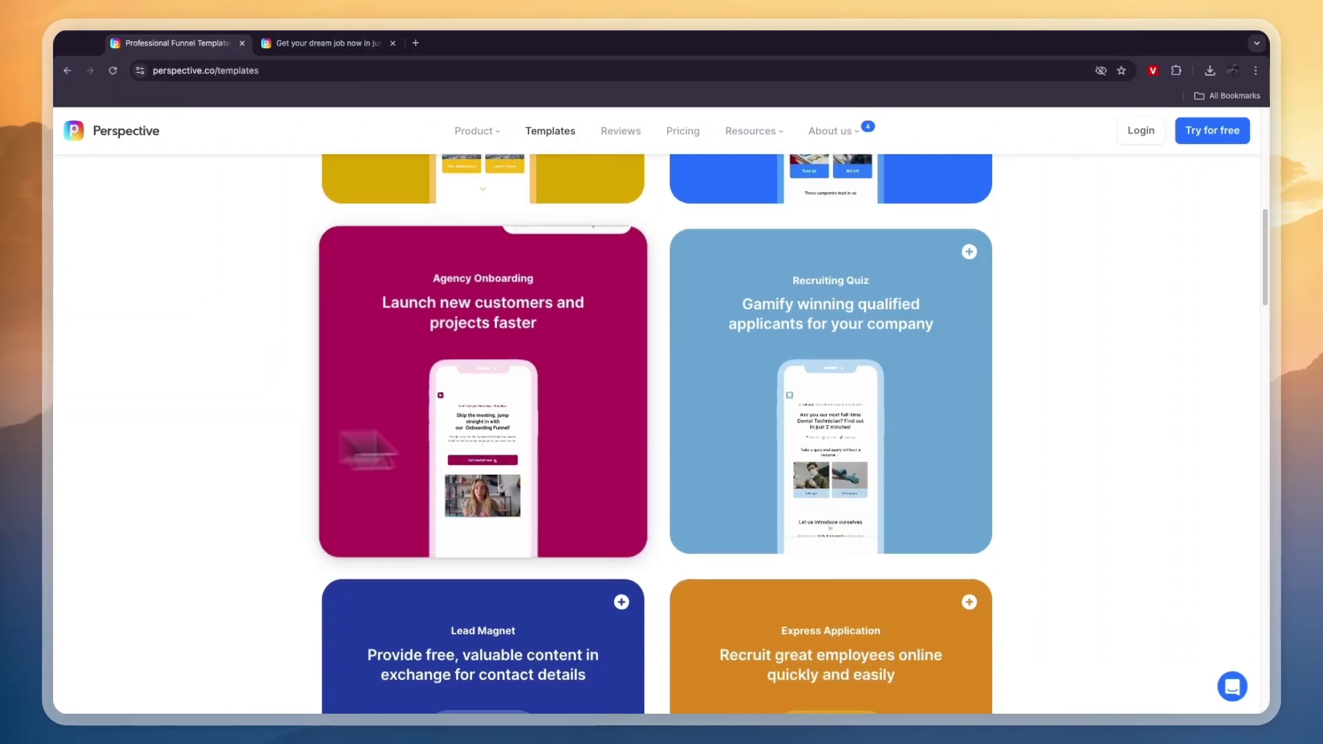
{"action": "scroll", "coordinate": [470, 427], "scroll_direction": "up", "scroll_amount": 1}
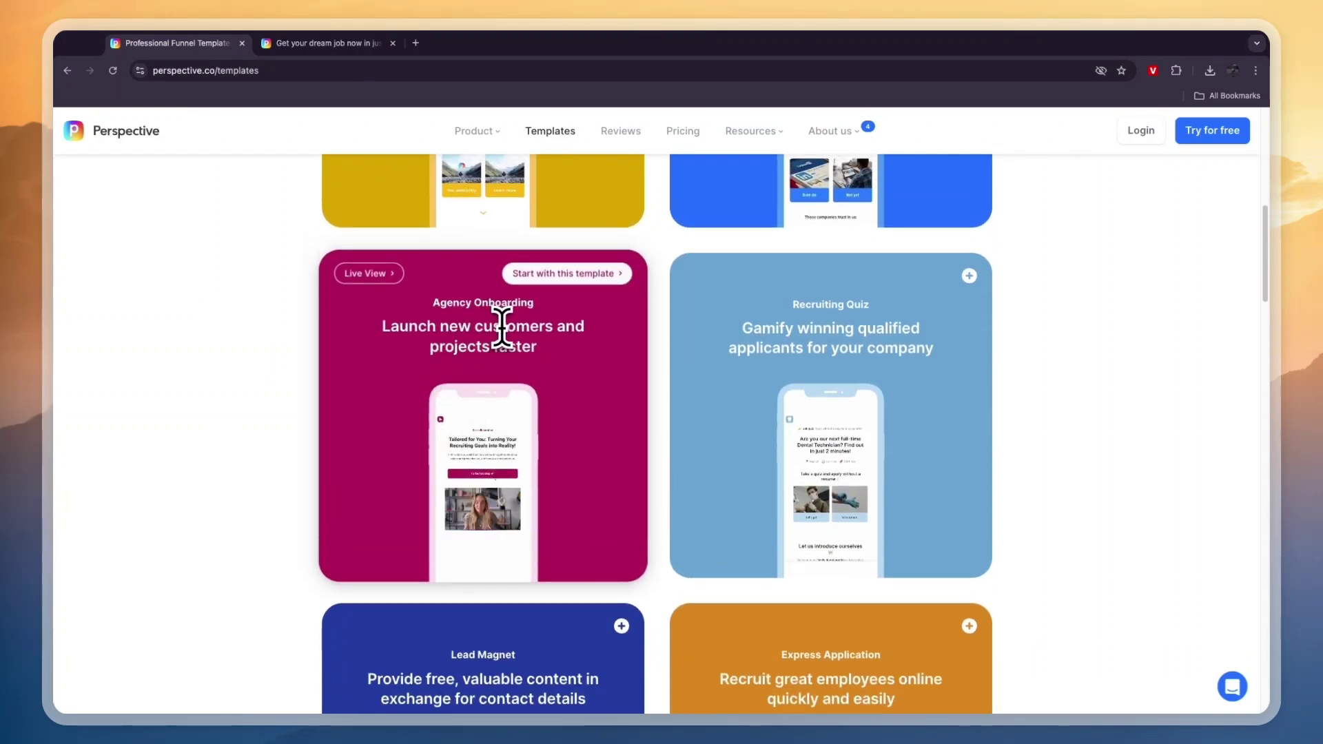
{"action": "scroll", "coordinate": [897, 419], "scroll_direction": "down", "scroll_amount": 1}
{"action": "scroll", "coordinate": [836, 387], "scroll_direction": "down", "scroll_amount": 2}
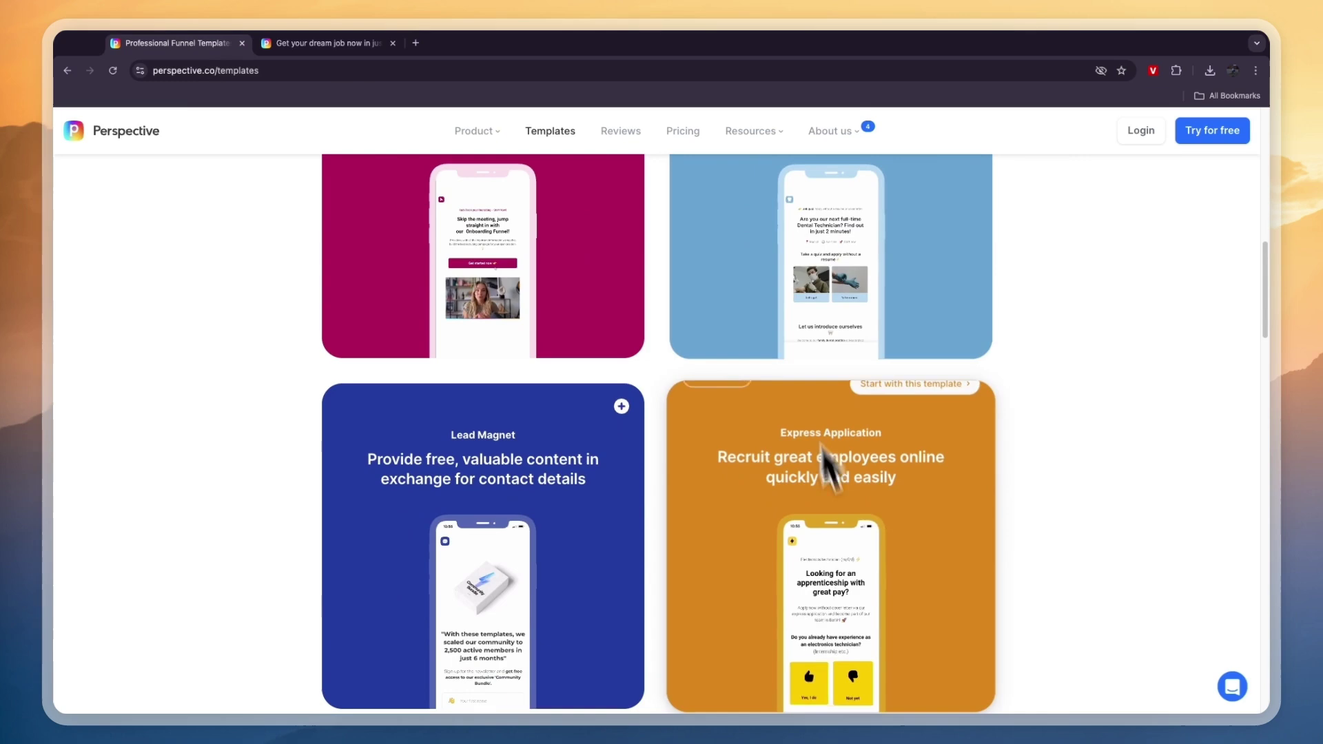
{"action": "scroll", "coordinate": [698, 545], "scroll_direction": "down", "scroll_amount": 3}
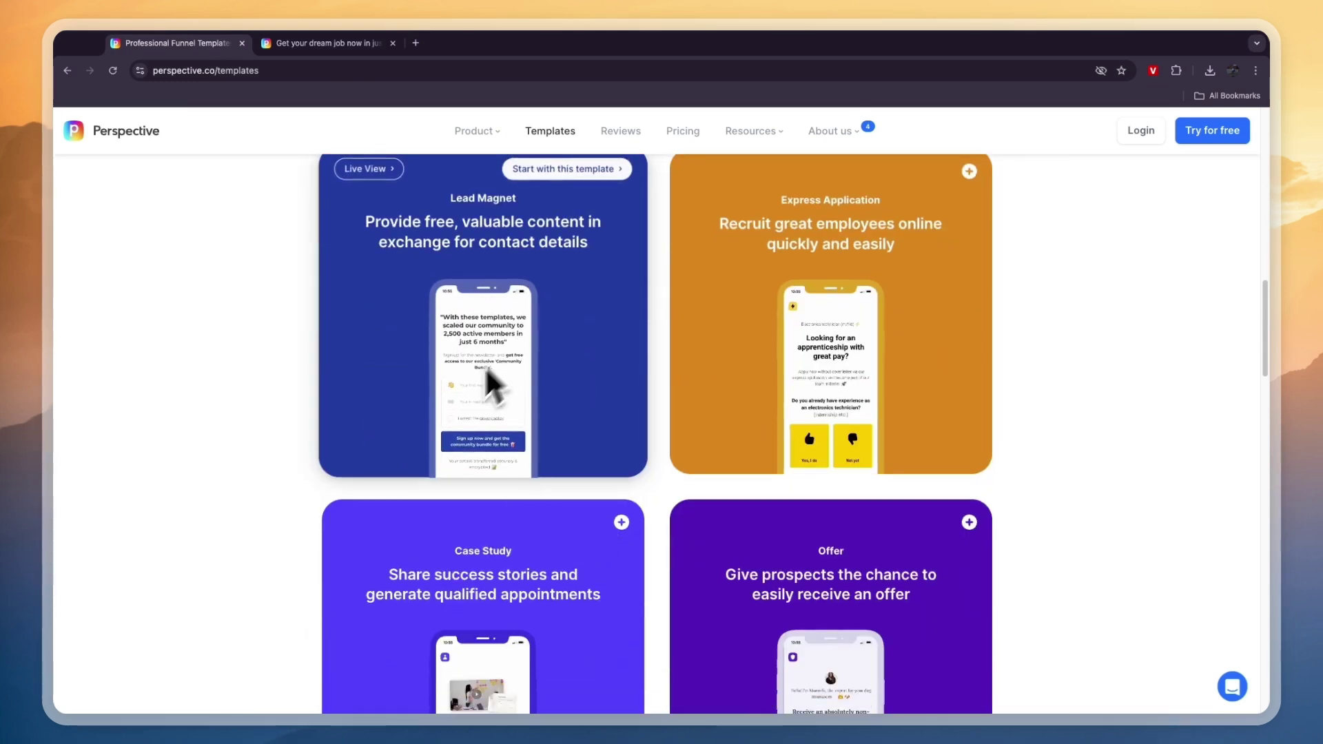
{"action": "scroll", "coordinate": [477, 393], "scroll_direction": "down", "scroll_amount": 1}
{"action": "scroll", "coordinate": [475, 388], "scroll_direction": "down", "scroll_amount": 2}
{"action": "scroll", "coordinate": [473, 393], "scroll_direction": "down", "scroll_amount": 2}
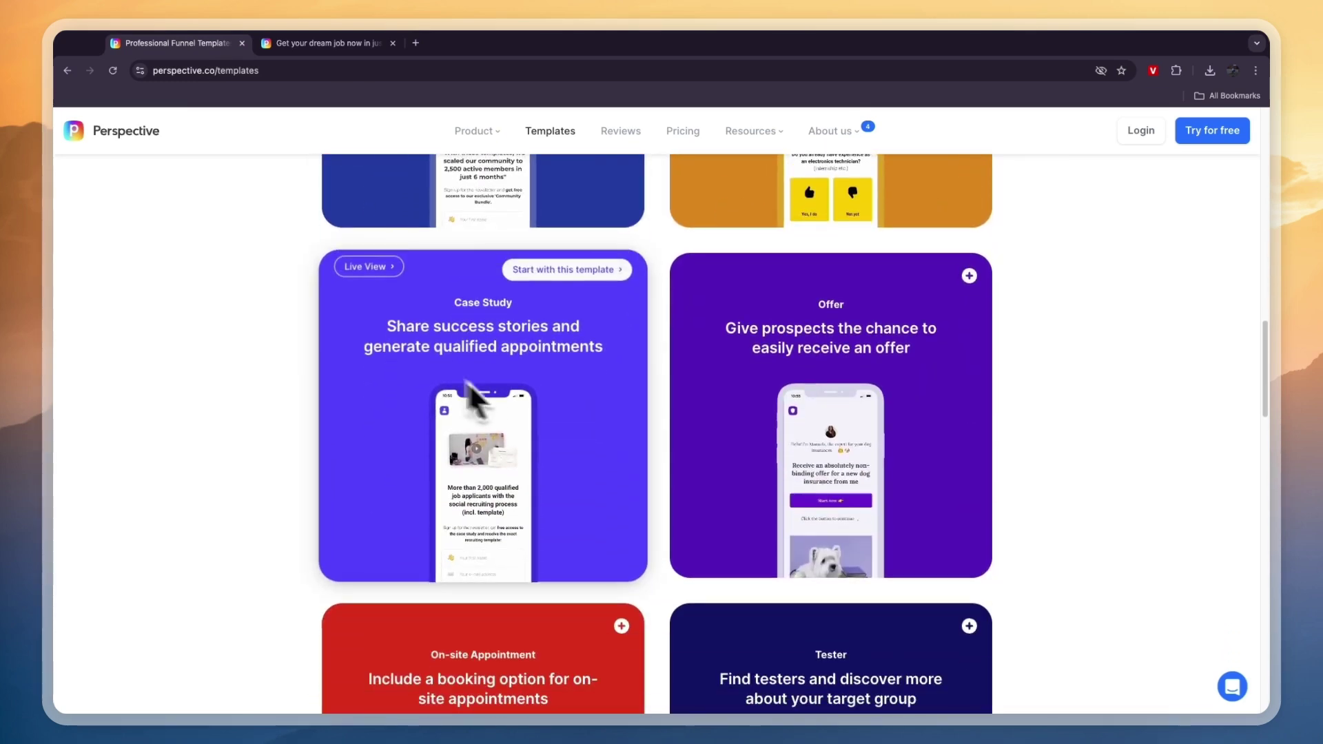
{"action": "scroll", "coordinate": [815, 375], "scroll_direction": "down", "scroll_amount": 1}
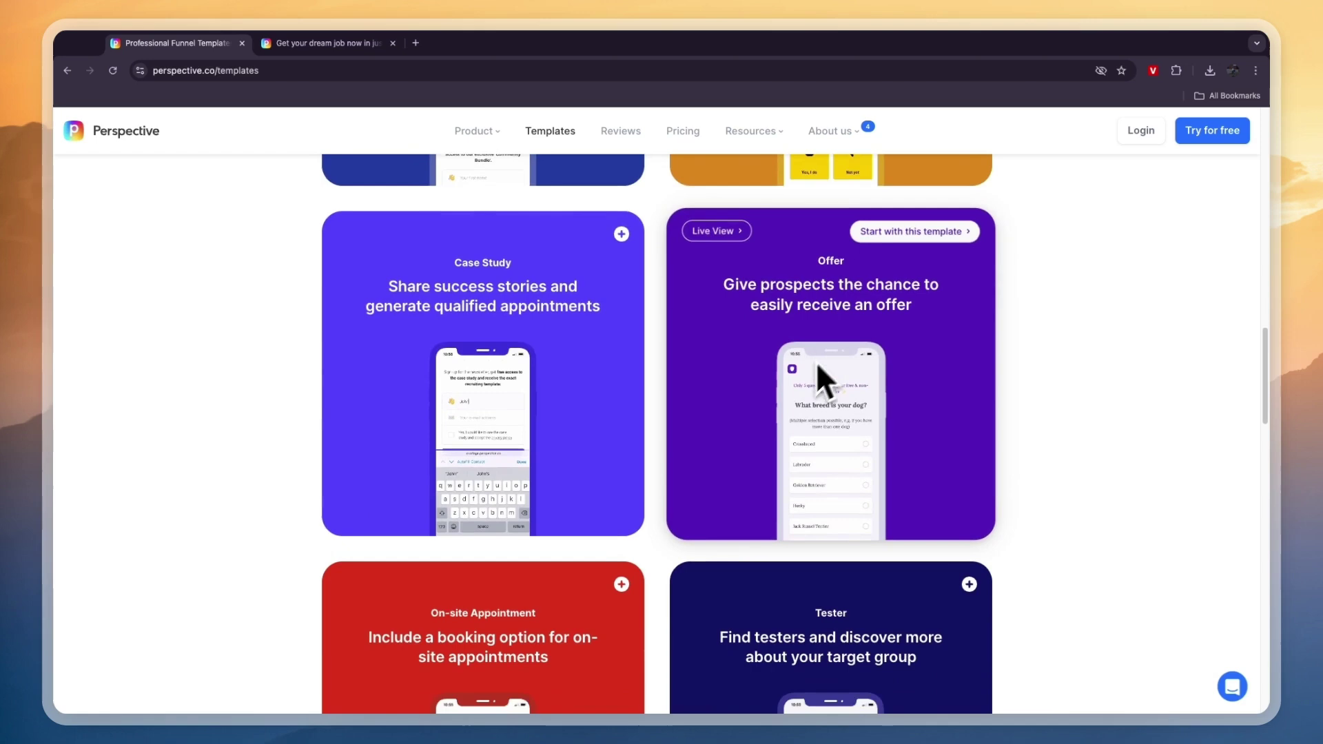
{"action": "scroll", "coordinate": [813, 384], "scroll_direction": "down", "scroll_amount": 2}
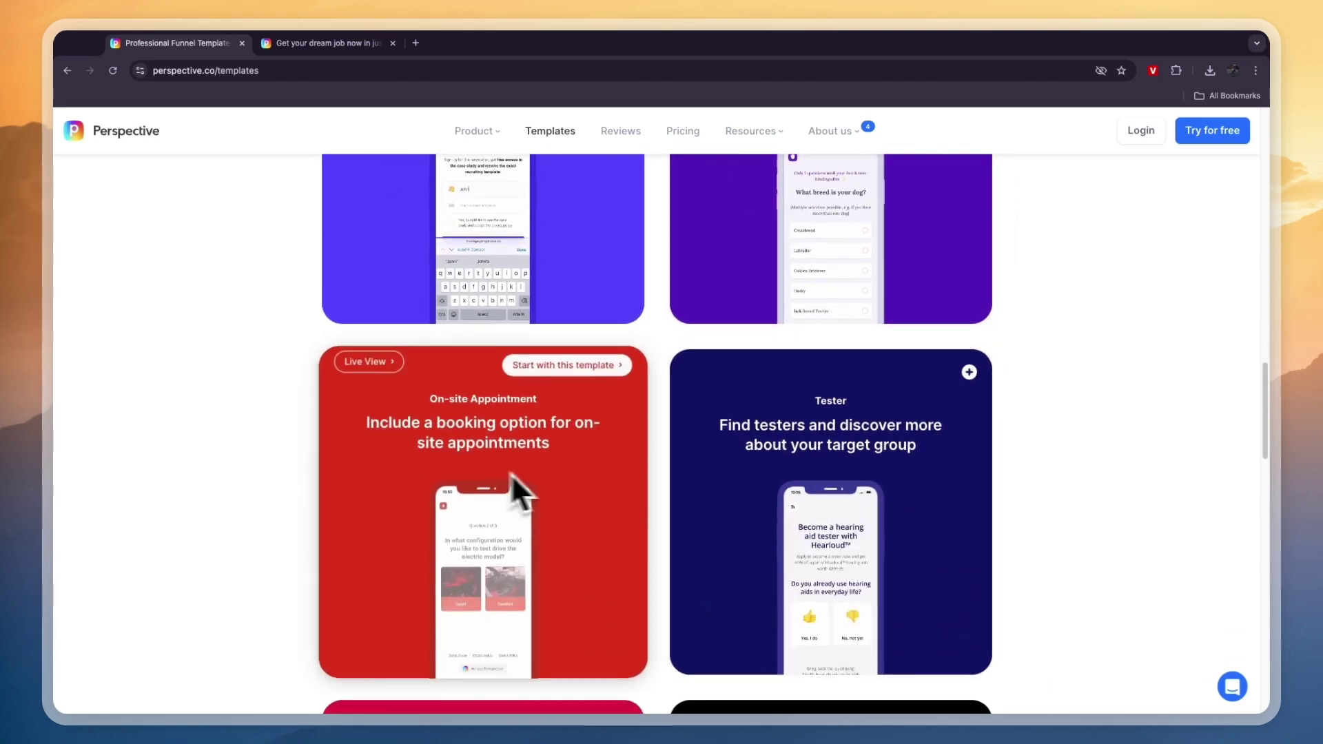
{"action": "scroll", "coordinate": [488, 460], "scroll_direction": "down", "scroll_amount": 2}
{"action": "scroll", "coordinate": [473, 458], "scroll_direction": "down", "scroll_amount": 1}
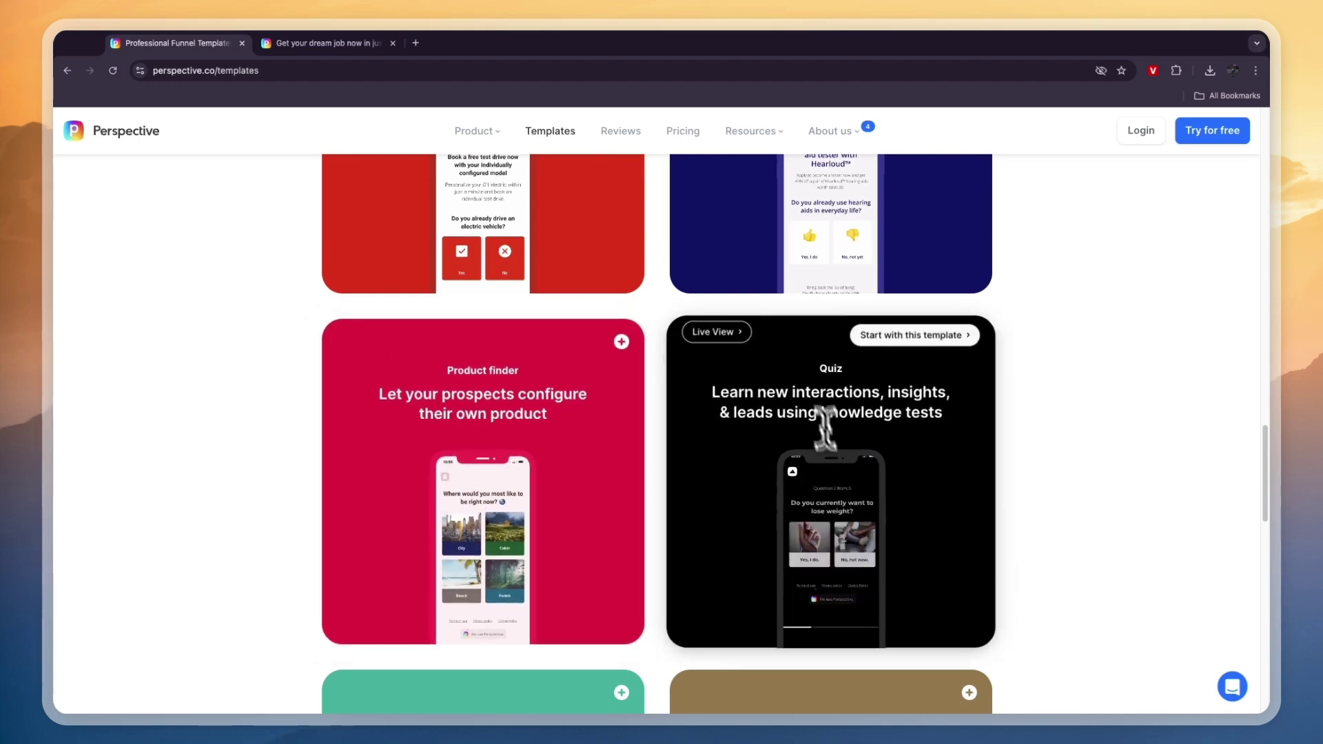
{"action": "scroll", "coordinate": [835, 331], "scroll_direction": "down", "scroll_amount": 3}
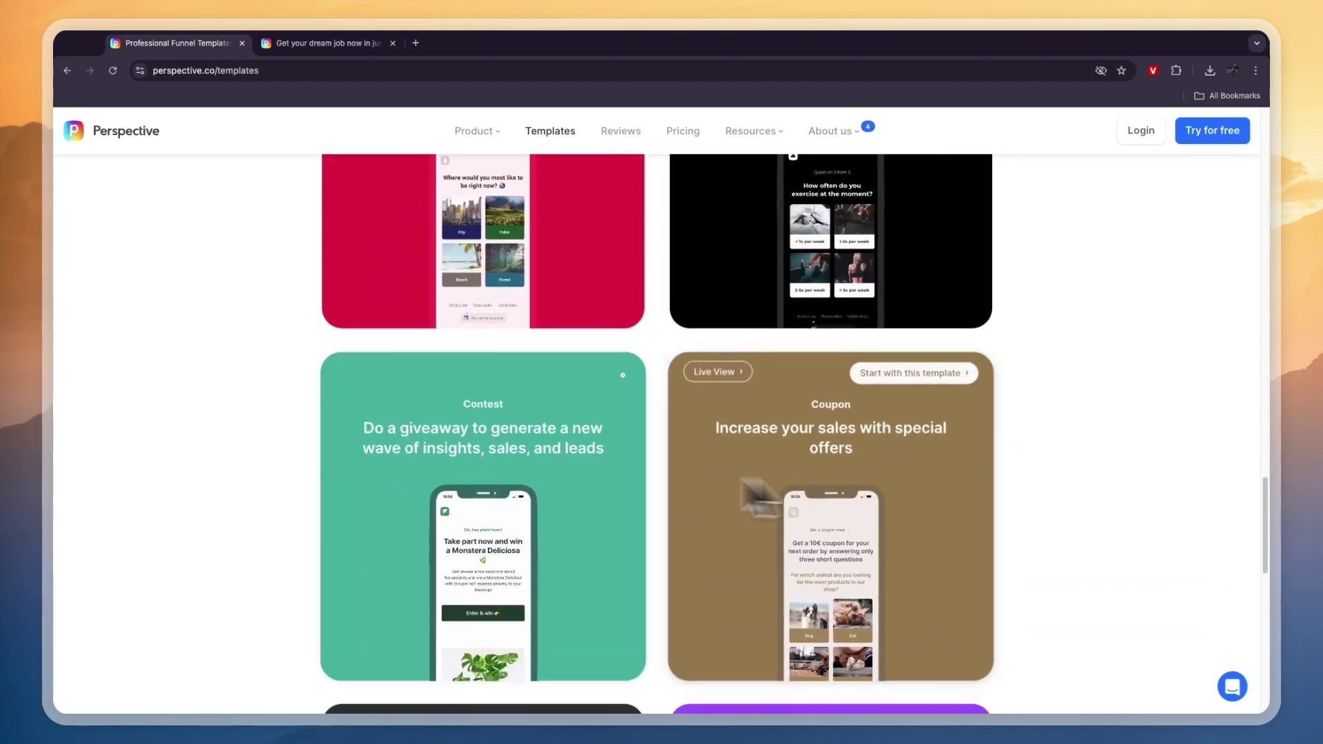
{"action": "scroll", "coordinate": [641, 455], "scroll_direction": "down", "scroll_amount": 1}
{"action": "scroll", "coordinate": [461, 449], "scroll_direction": "down", "scroll_amount": 2}
{"action": "scroll", "coordinate": [485, 524], "scroll_direction": "down", "scroll_amount": 1}
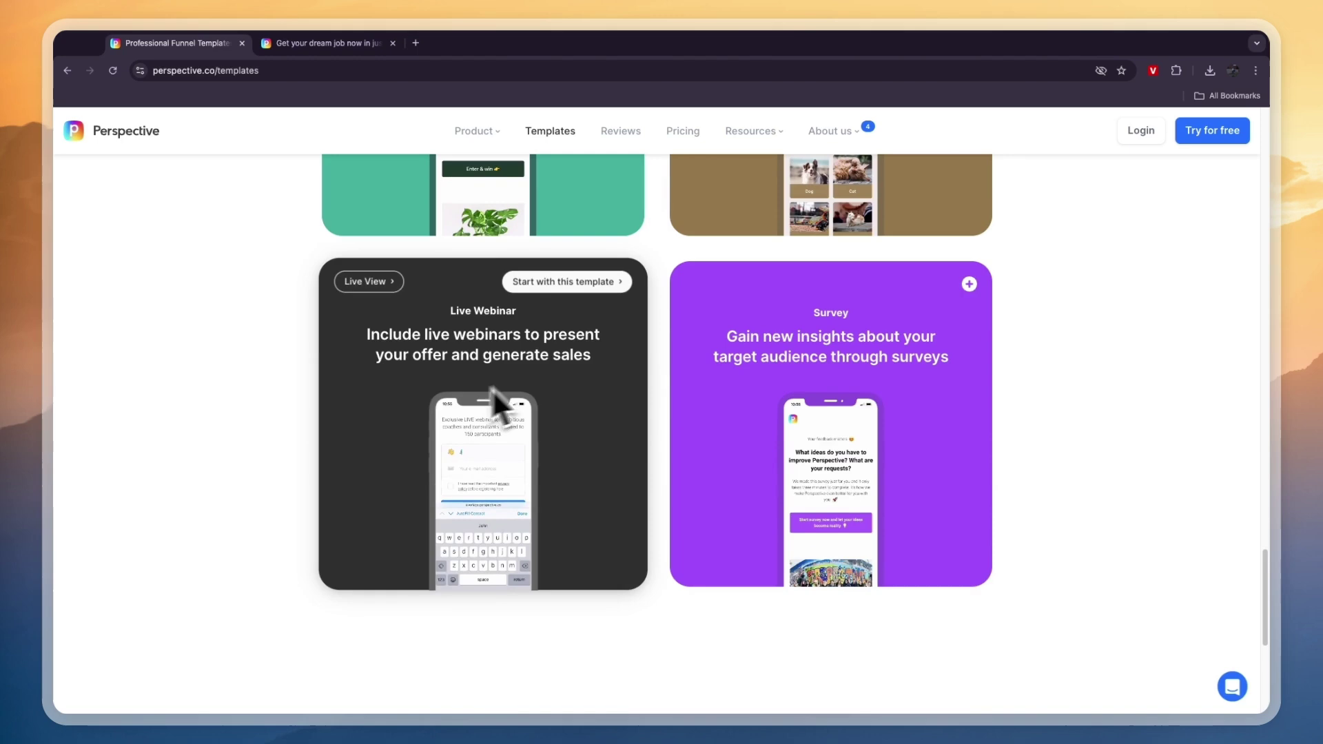
{"action": "scroll", "coordinate": [494, 388], "scroll_direction": "down", "scroll_amount": 1}
{"action": "scroll", "coordinate": [559, 455], "scroll_direction": "up", "scroll_amount": 10}
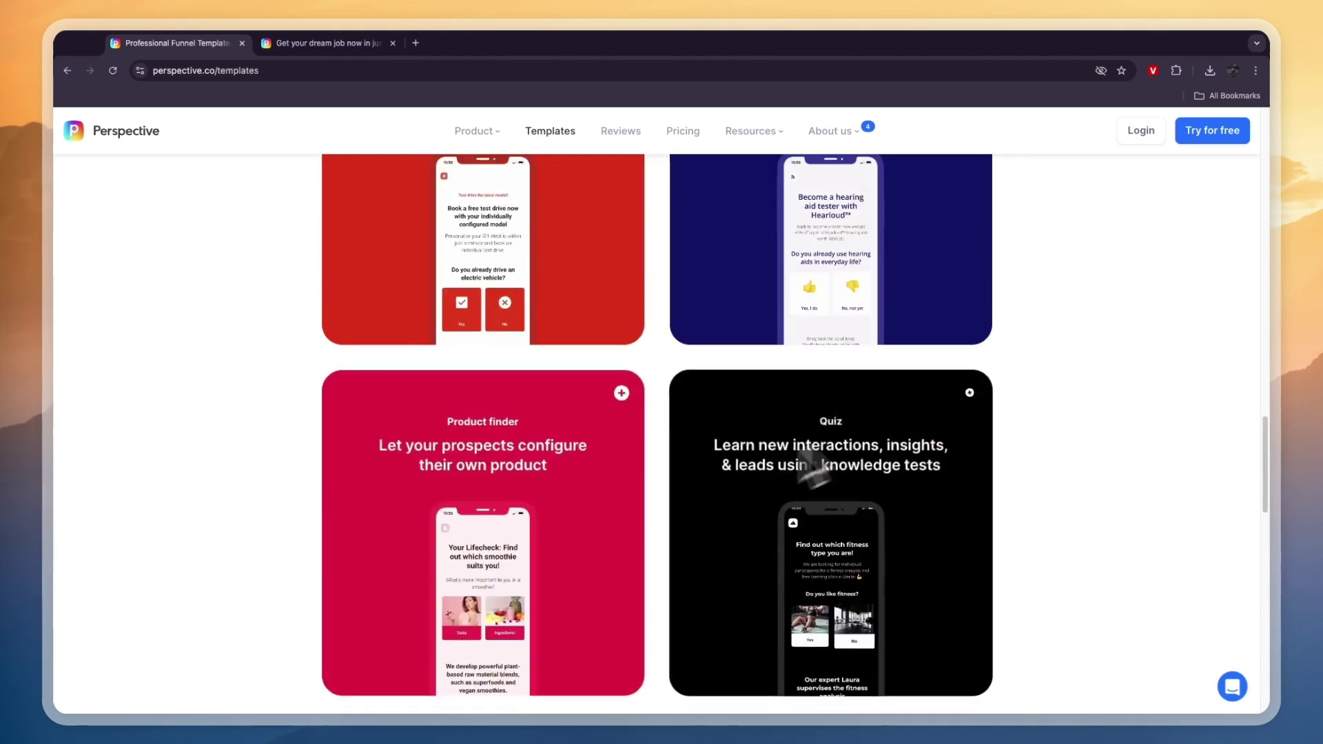
{"action": "scroll", "coordinate": [251, 496], "scroll_direction": "up", "scroll_amount": 5}
{"action": "scroll", "coordinate": [246, 496], "scroll_direction": "down", "scroll_amount": 2}
{"action": "scroll", "coordinate": [247, 496], "scroll_direction": "up", "scroll_amount": 2}
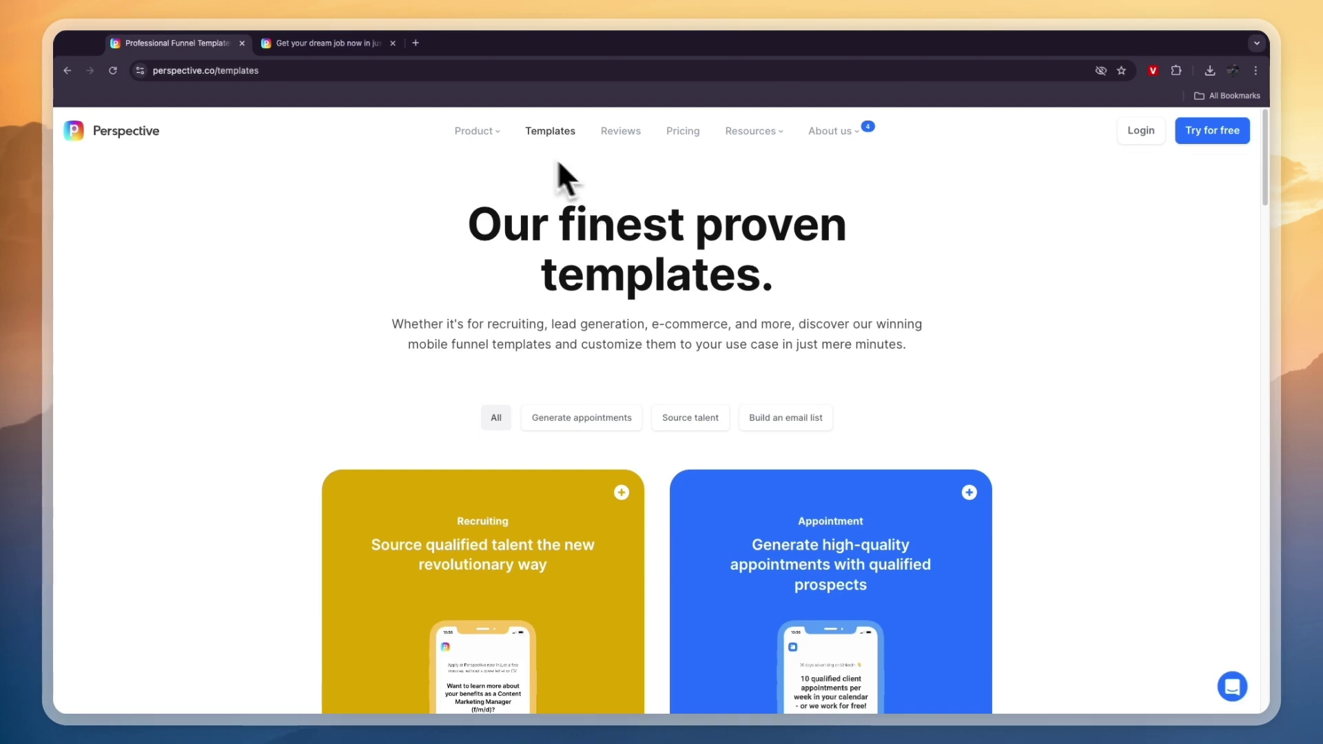
{"action": "mouse_move", "coordinate": [475, 131]}
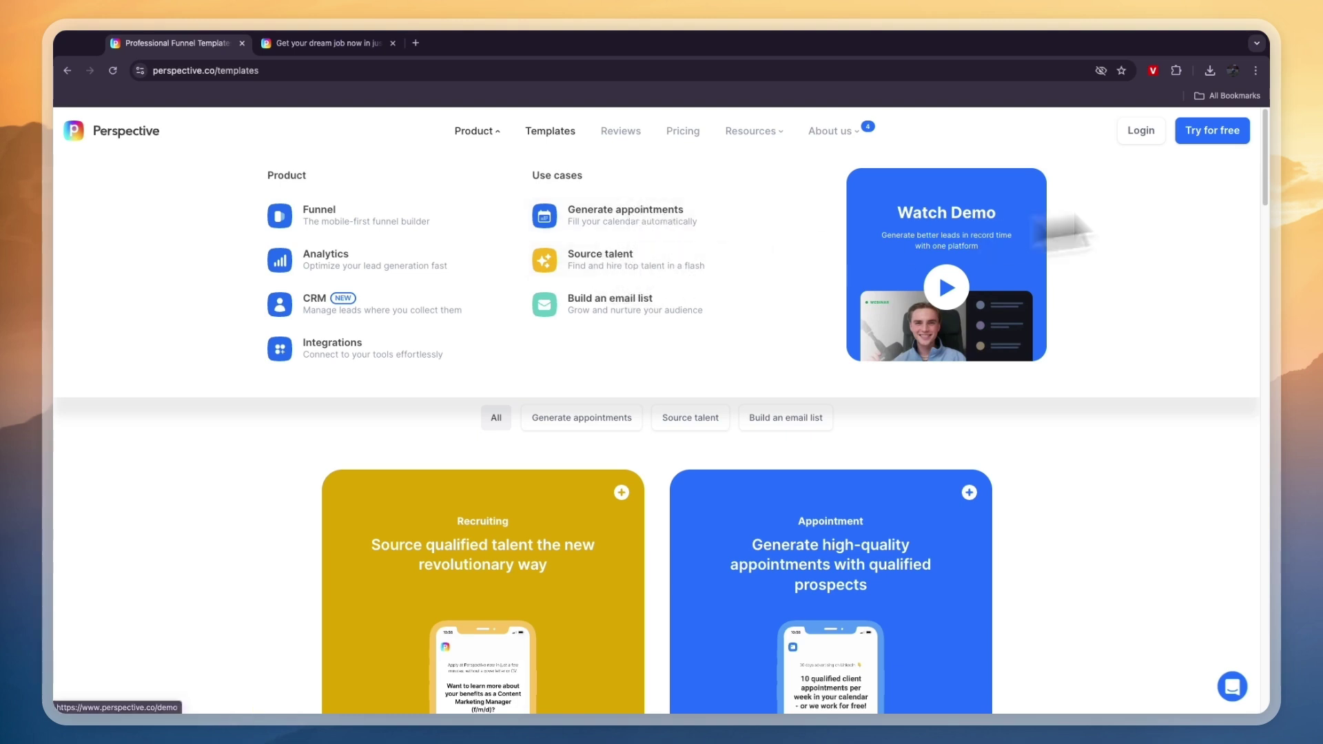
{"action": "left_click", "coordinate": [1141, 130]}
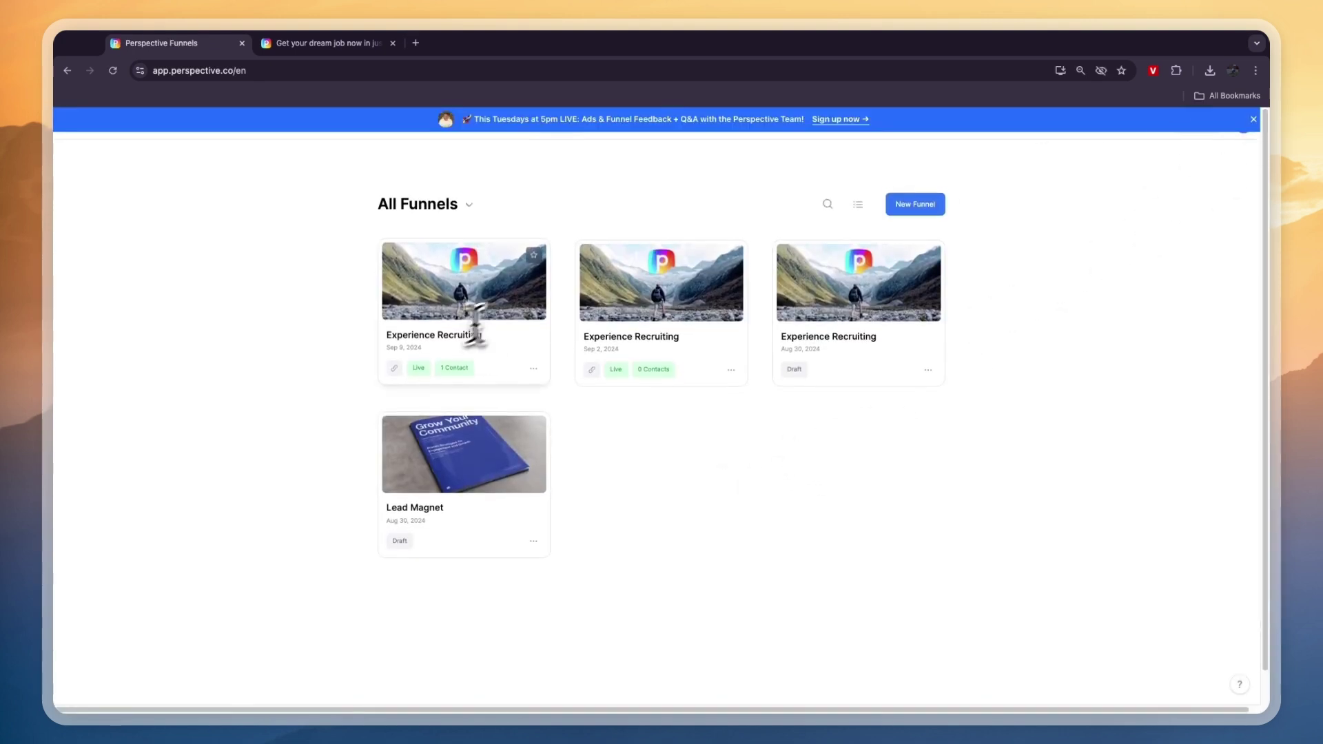
Open the newest Experience Recruiting funnel and preview its Experience, Goals, Email and Upload pages
{"action": "left_click", "coordinate": [453, 352]}
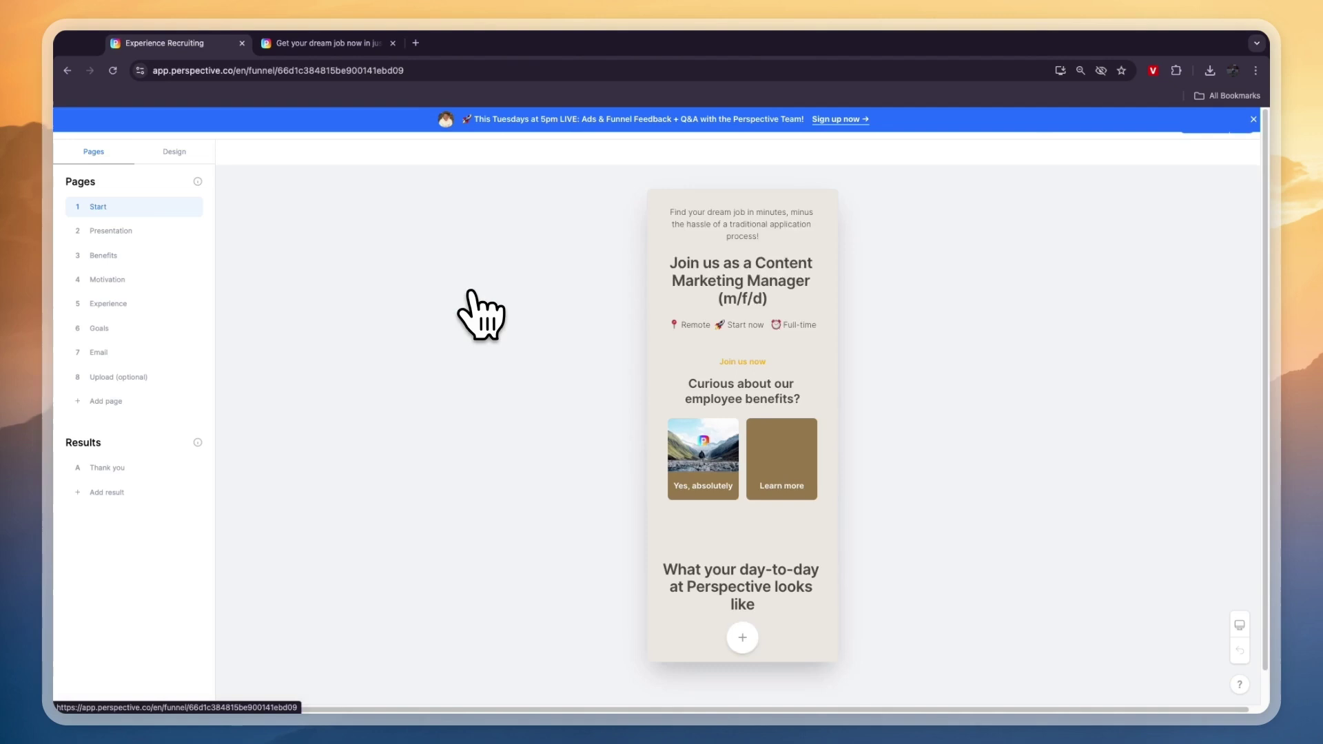
{"action": "scroll", "coordinate": [611, 444], "scroll_direction": "down", "scroll_amount": 5}
{"action": "scroll", "coordinate": [611, 444], "scroll_direction": "down", "scroll_amount": 5}
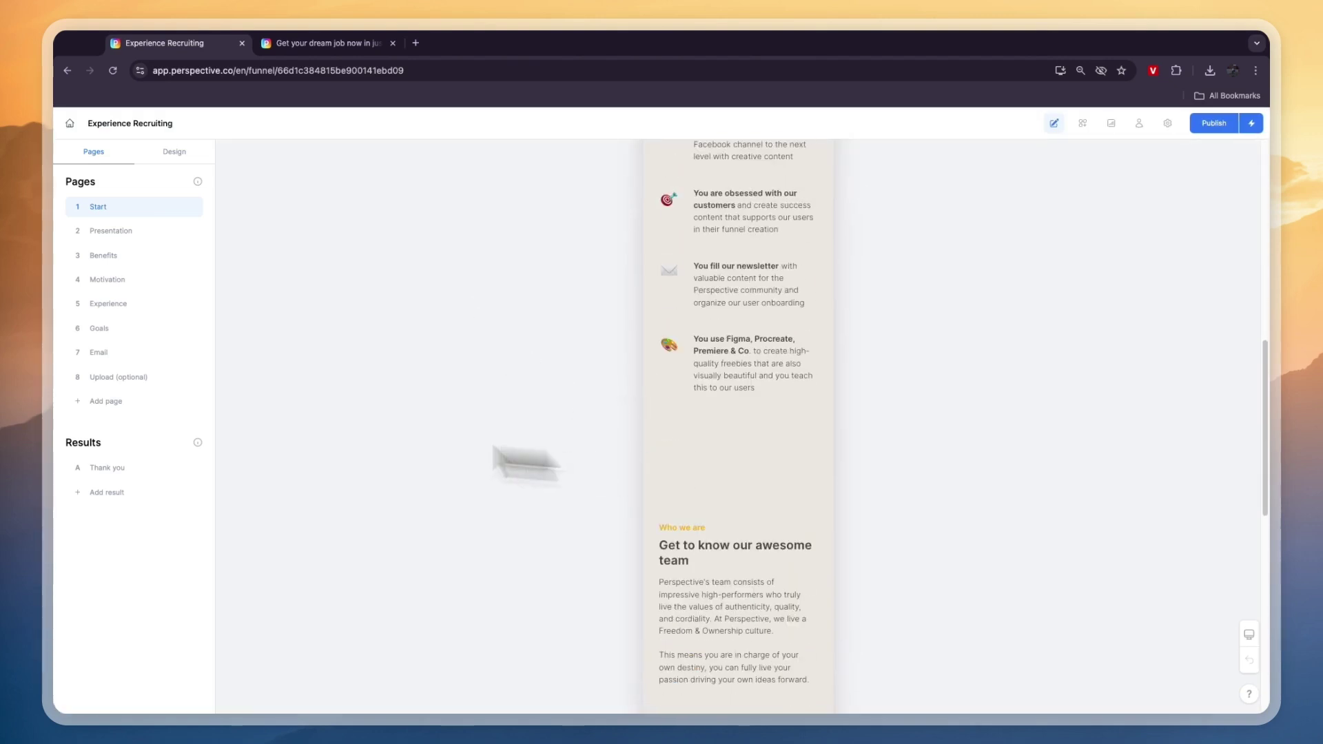
{"action": "left_click", "coordinate": [108, 303]}
{"action": "left_click", "coordinate": [112, 329]}
{"action": "left_click", "coordinate": [119, 351]}
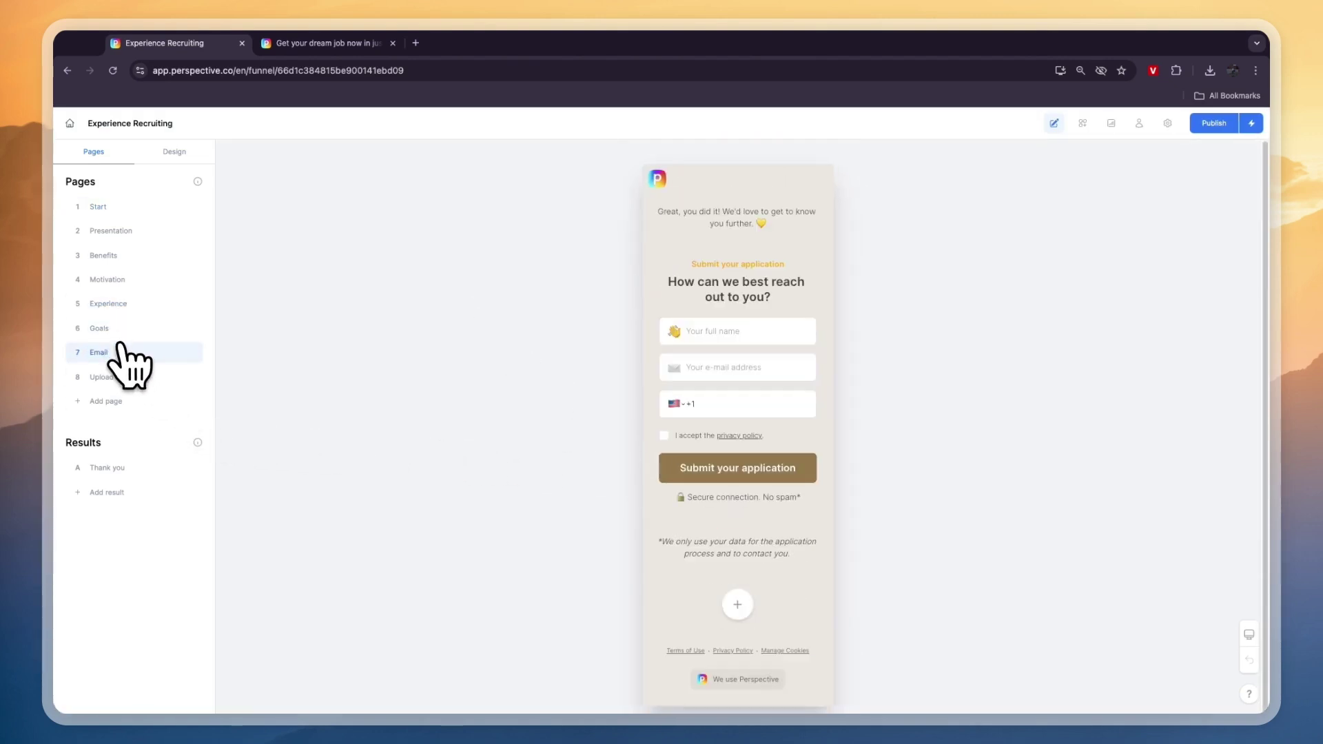
{"action": "left_click", "coordinate": [124, 374]}
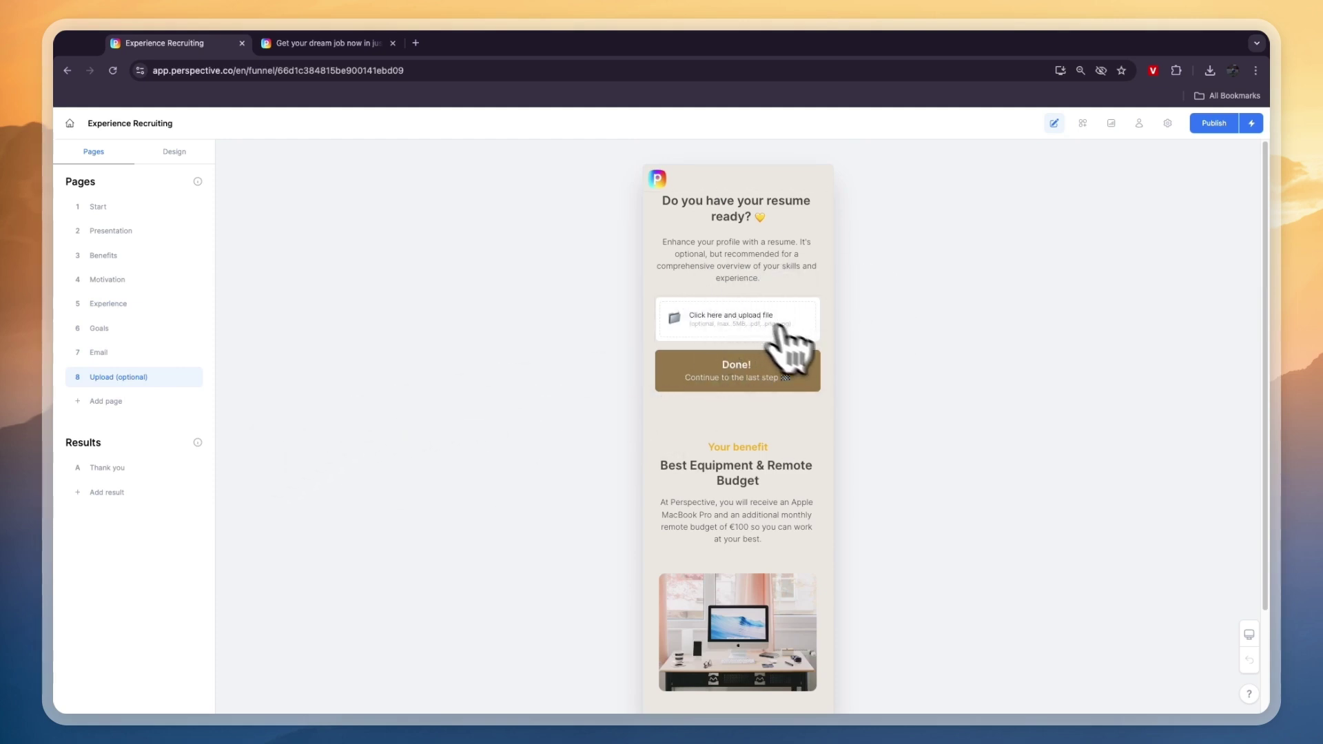
Open the contacts board, move the Hello Test applicant back to New and view its profile details
{"action": "left_click", "coordinate": [1139, 123]}
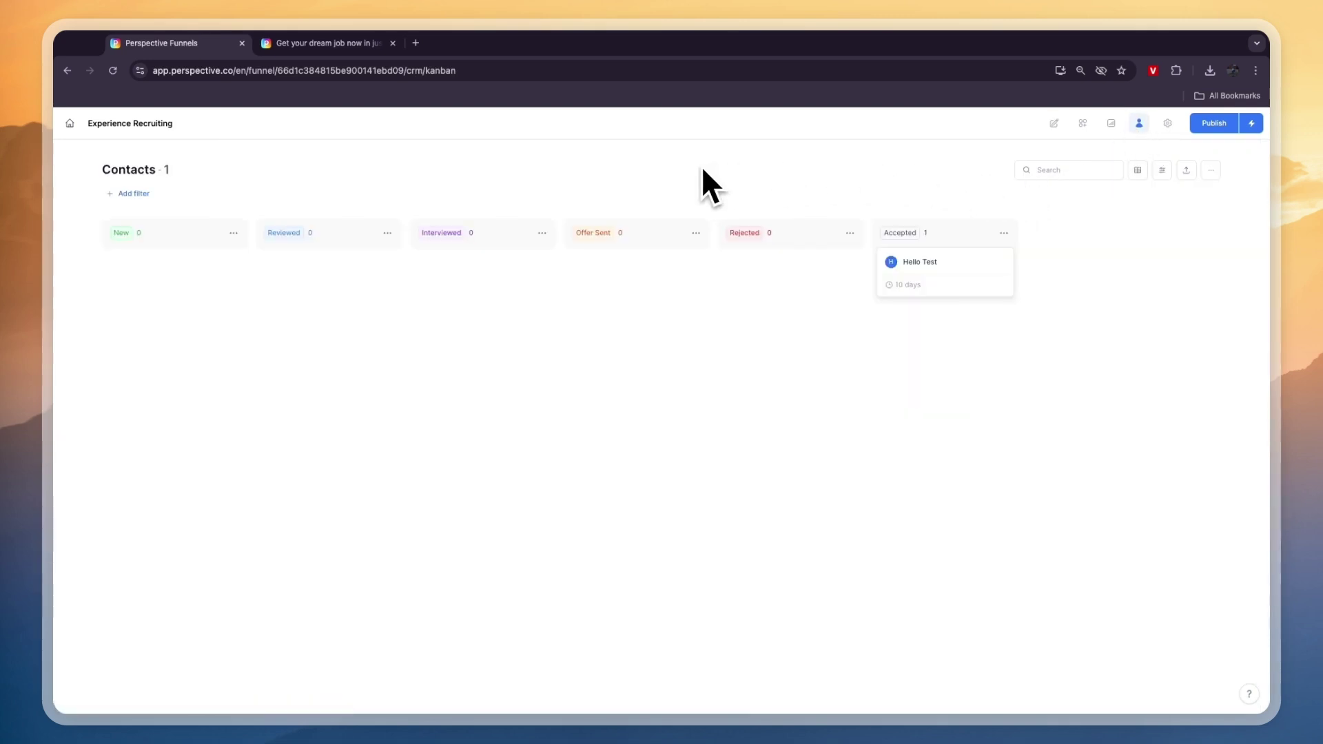
{"action": "left_click_drag", "start_coordinate": [895, 271], "coordinate": [165, 268]}
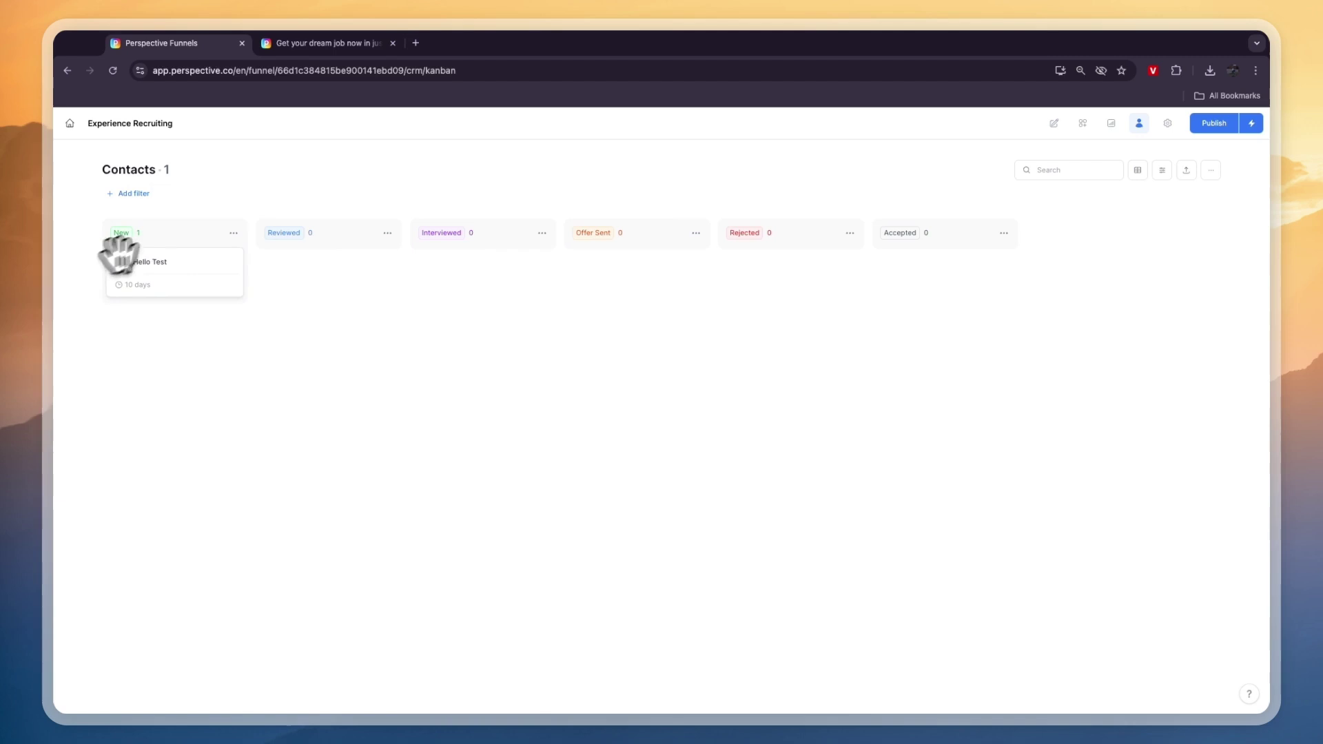
{"action": "left_click", "coordinate": [171, 260]}
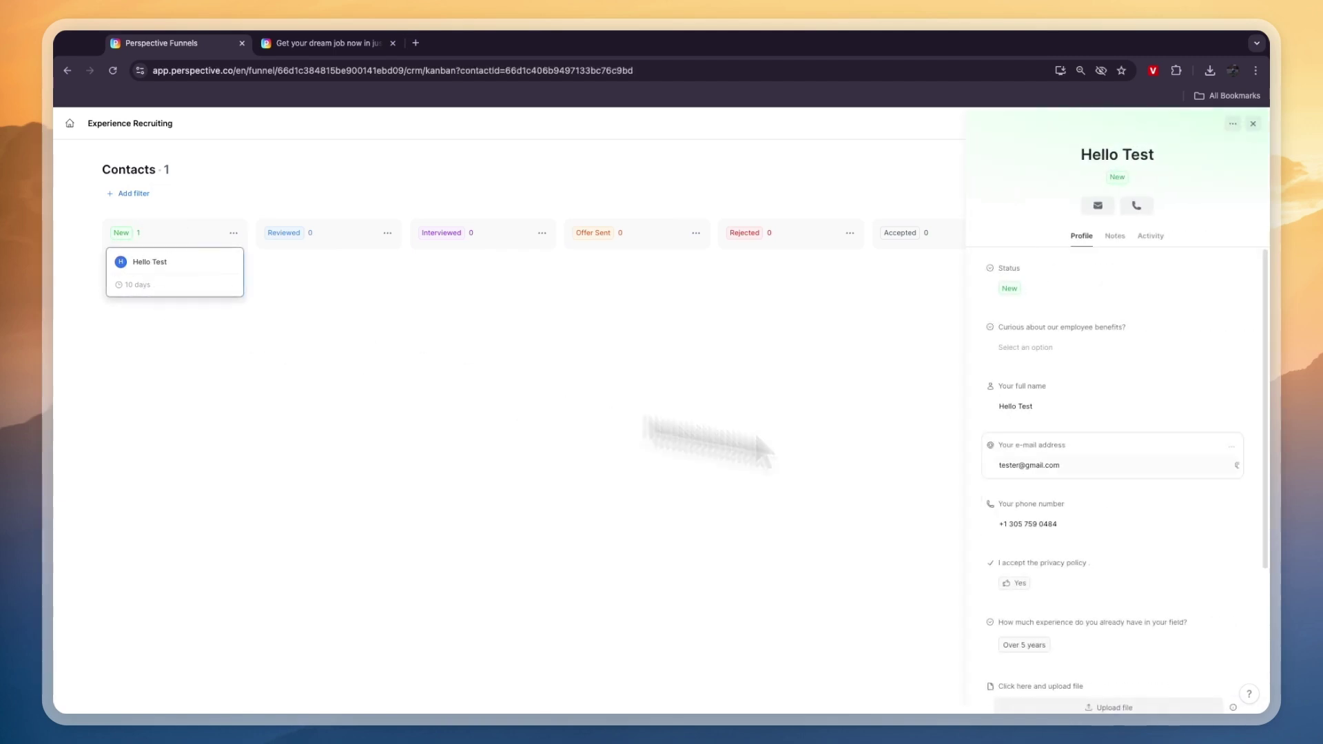
{"action": "scroll", "coordinate": [1075, 388], "scroll_direction": "down", "scroll_amount": 2}
{"action": "scroll", "coordinate": [1072, 404], "scroll_direction": "down", "scroll_amount": 3}
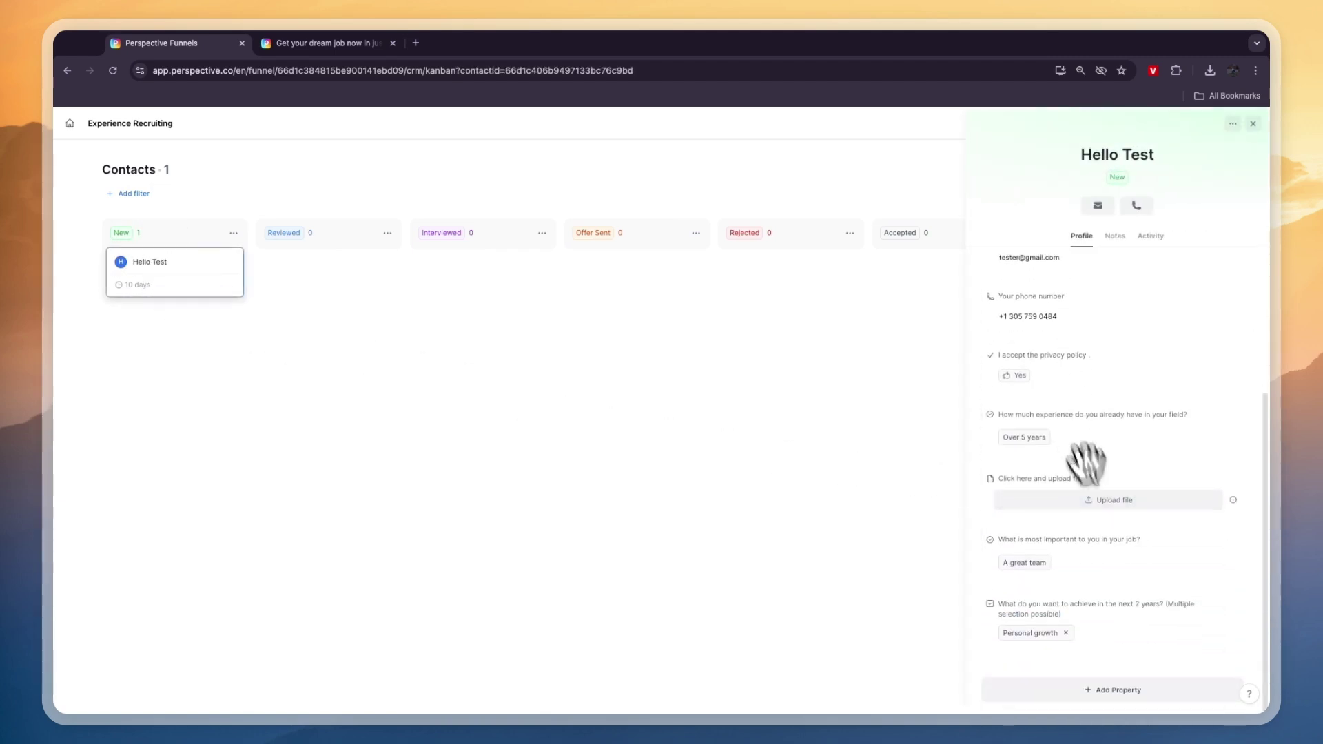
{"action": "scroll", "coordinate": [1084, 464], "scroll_direction": "up", "scroll_amount": 3}
{"action": "scroll", "coordinate": [1102, 526], "scroll_direction": "up", "scroll_amount": 2}
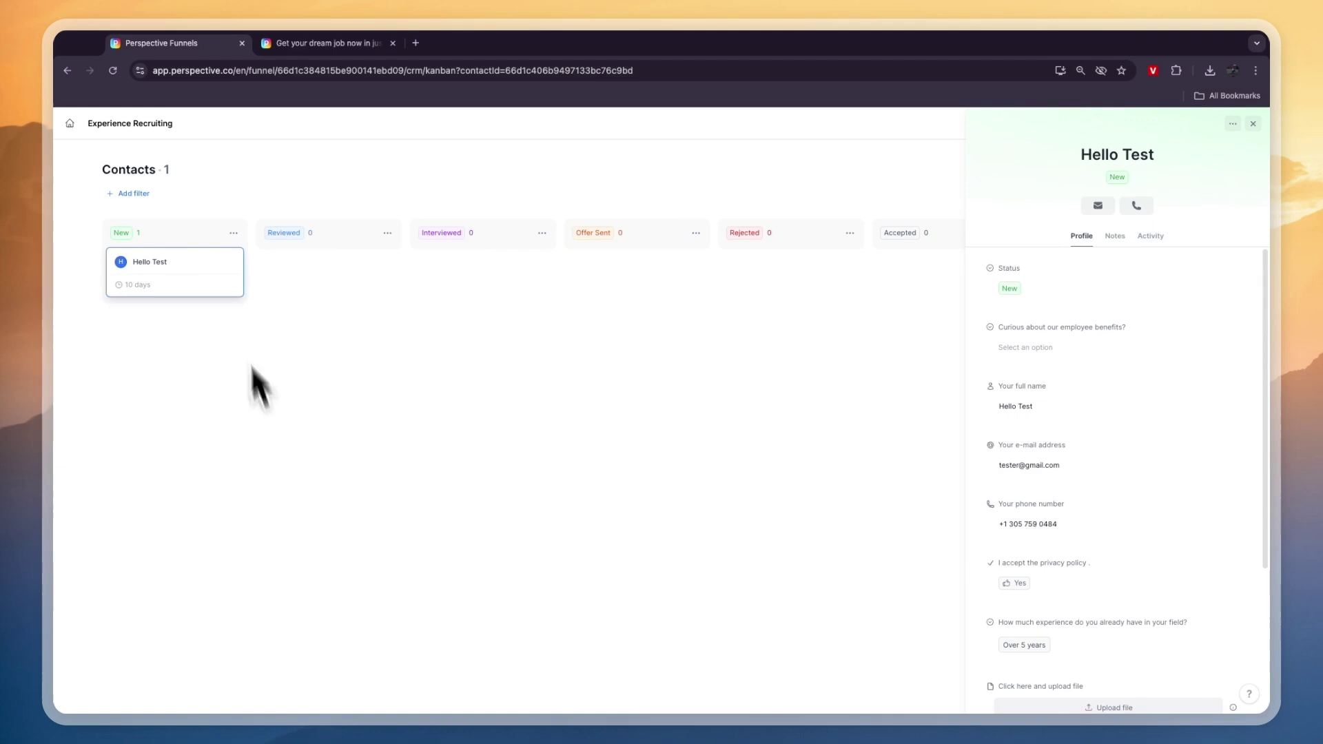
Move the applicant through Reviewed to Offer Sent, close its details and view the integrations page
{"action": "left_click_drag", "start_coordinate": [207, 284], "coordinate": [314, 288]}
{"action": "mouse_move", "coordinate": [548, 356]}
{"action": "left_mouse_down"}
{"action": "mouse_move", "coordinate": [878, 331]}
{"action": "mouse_move", "coordinate": [939, 392]}
{"action": "mouse_move", "coordinate": [872, 388]}
{"action": "left_mouse_up"}
{"action": "left_click", "coordinate": [606, 325]}
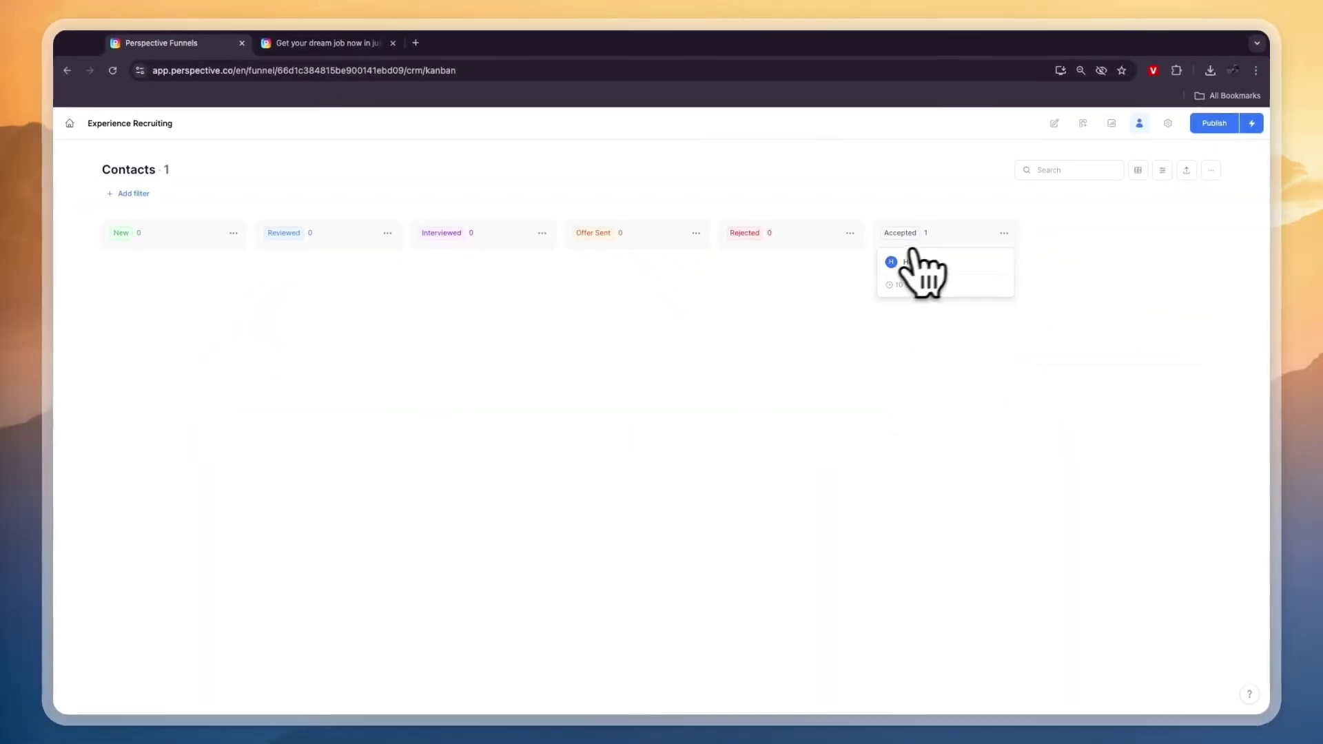
{"action": "left_click", "coordinate": [1082, 123]}
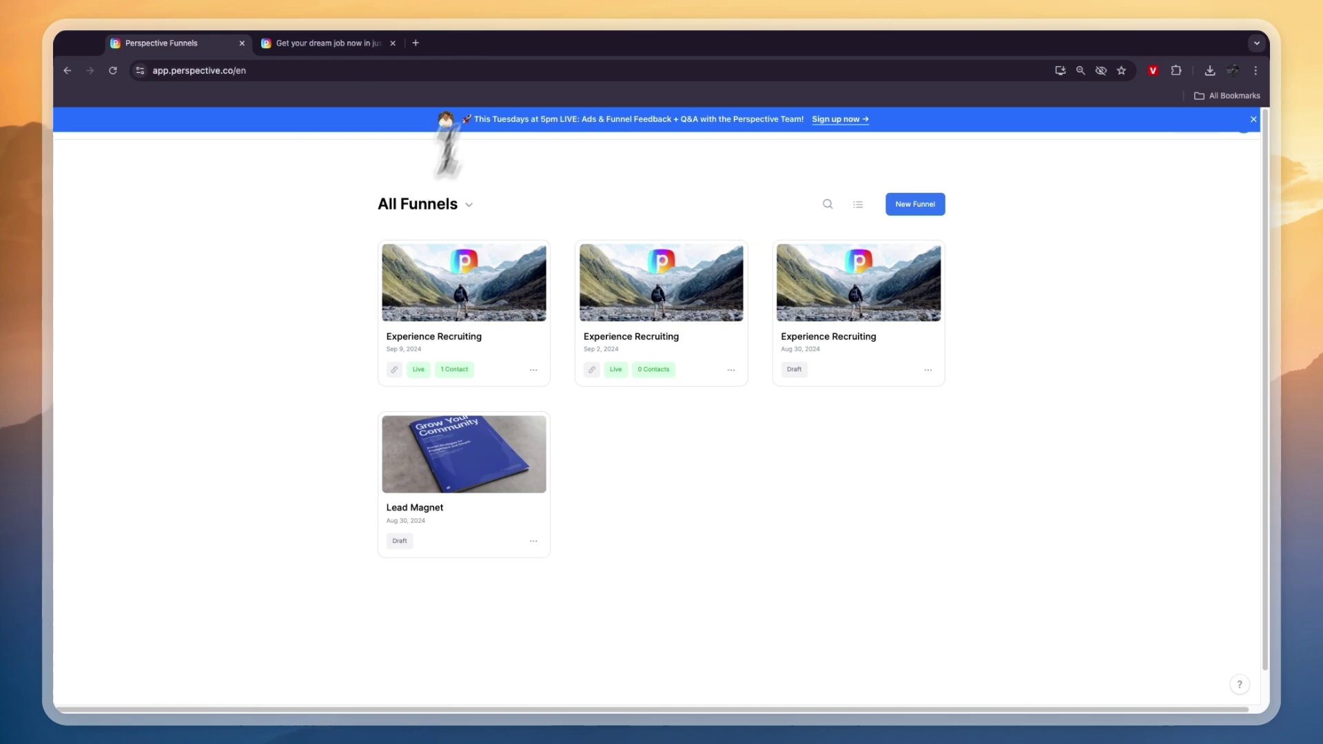
Navigate to perspective.partnerlinks.io and highlight the one-month-free offer heading and body text
{"action": "left_click", "coordinate": [445, 71]}
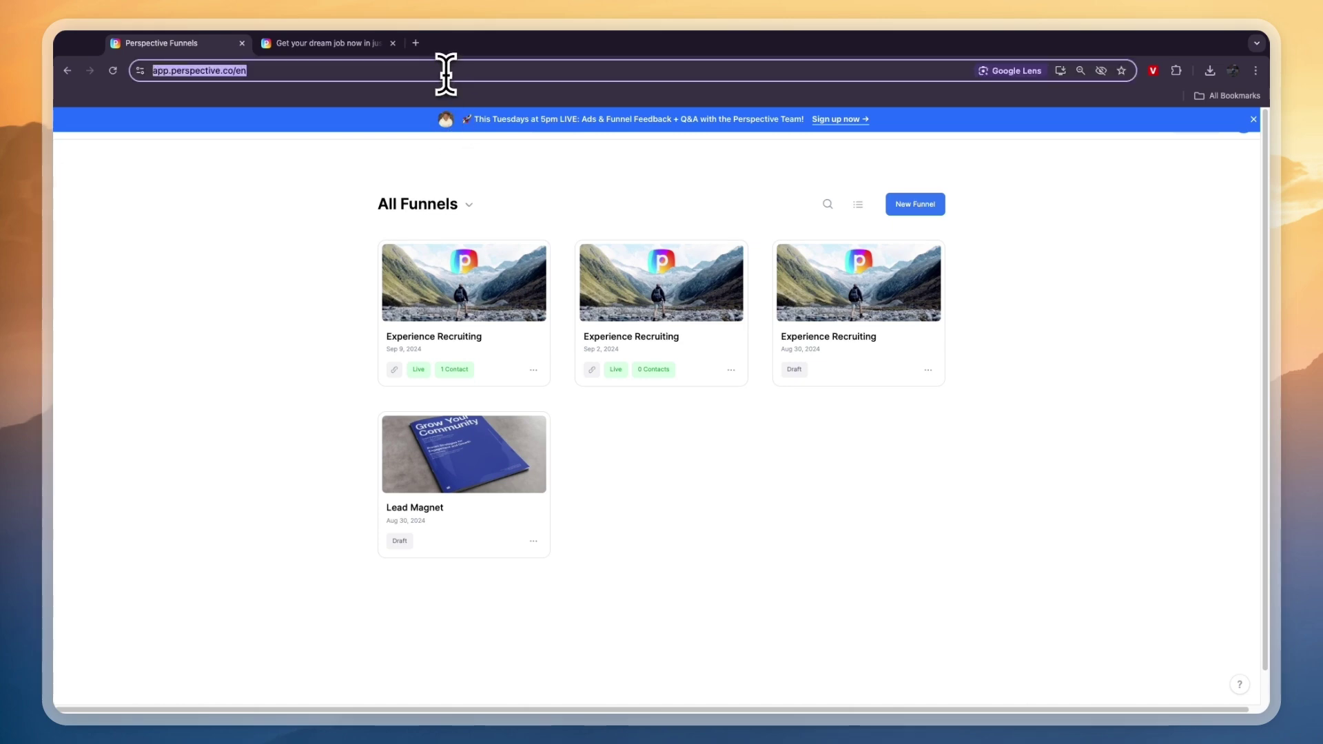
{"action": "type", "text": "pers"}
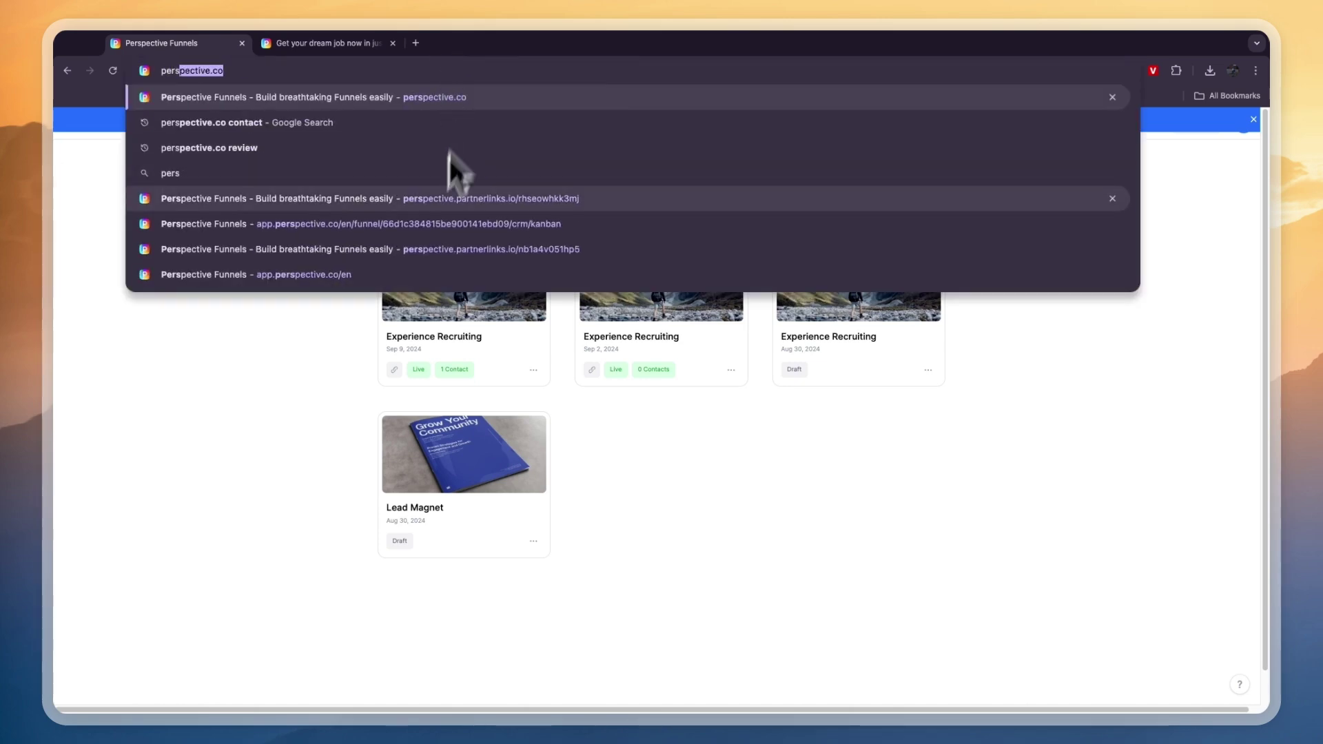
{"action": "left_click", "coordinate": [459, 198]}
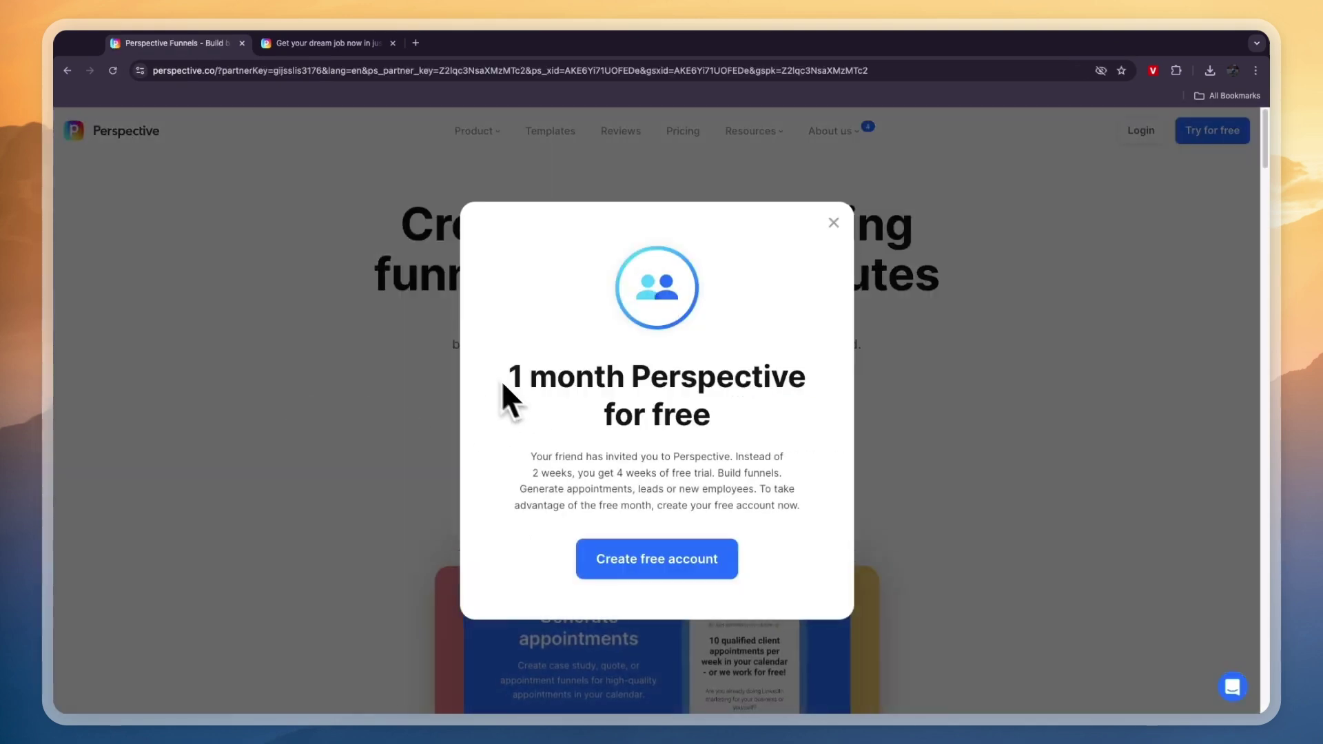
{"action": "left_click_drag", "start_coordinate": [506, 378], "coordinate": [790, 438]}
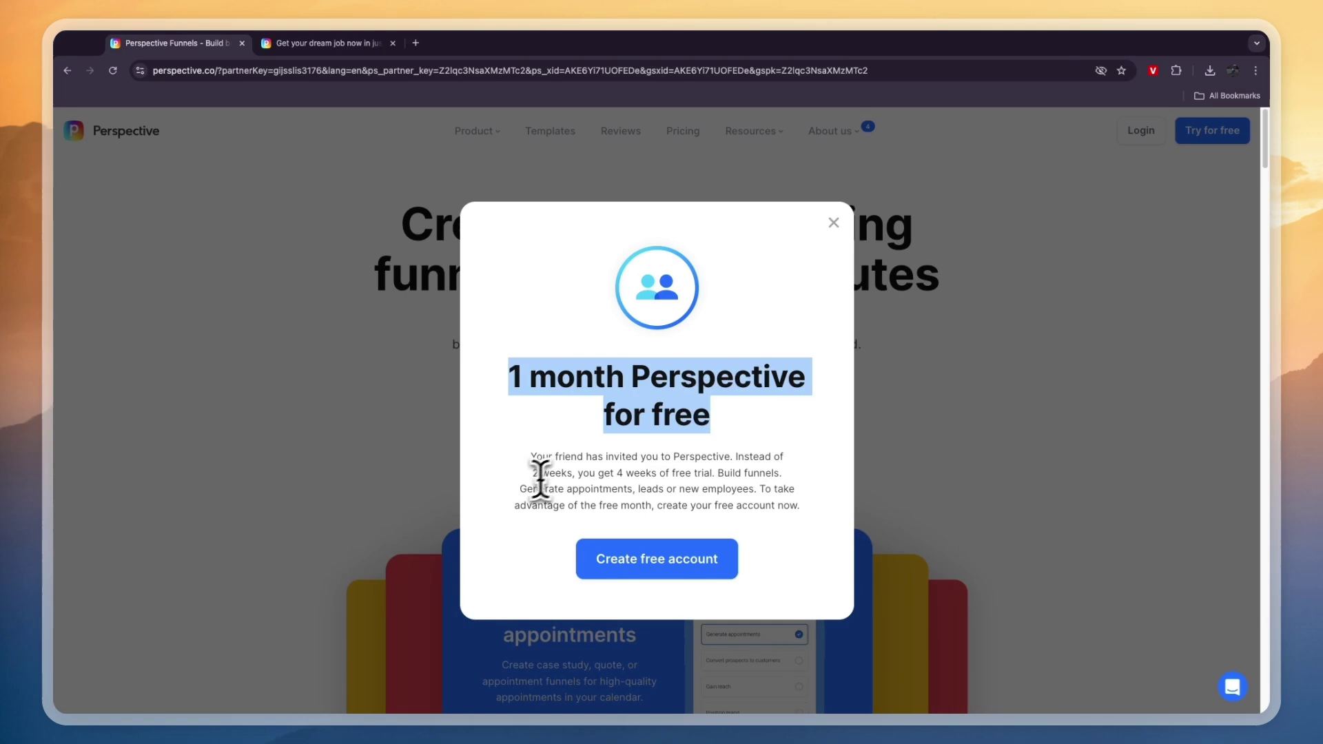
{"action": "mouse_move", "coordinate": [736, 457]}
{"action": "left_mouse_down"}
{"action": "mouse_move", "coordinate": [614, 473]}
{"action": "mouse_move", "coordinate": [712, 472]}
{"action": "left_mouse_up"}
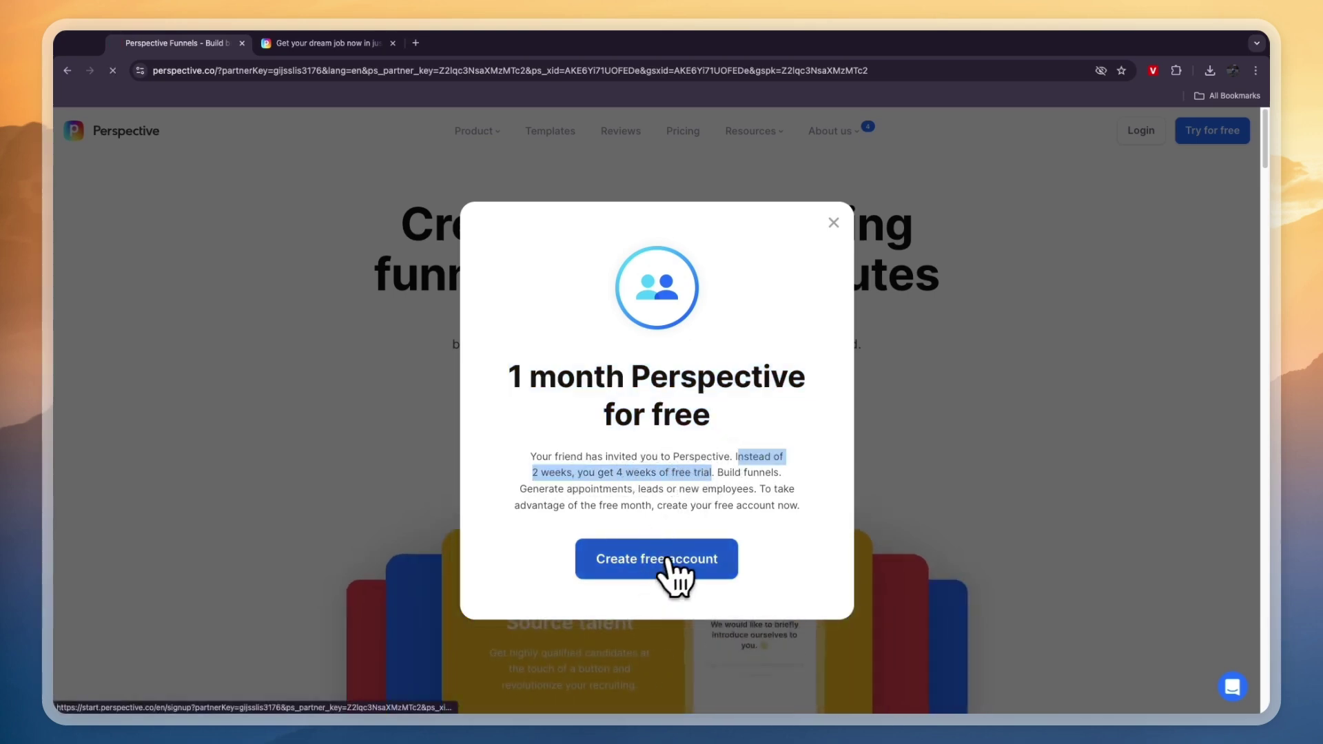
Proceed to the free account signup page and highlight the 'voucher is active' banner message
{"action": "left_click", "coordinate": [670, 563]}
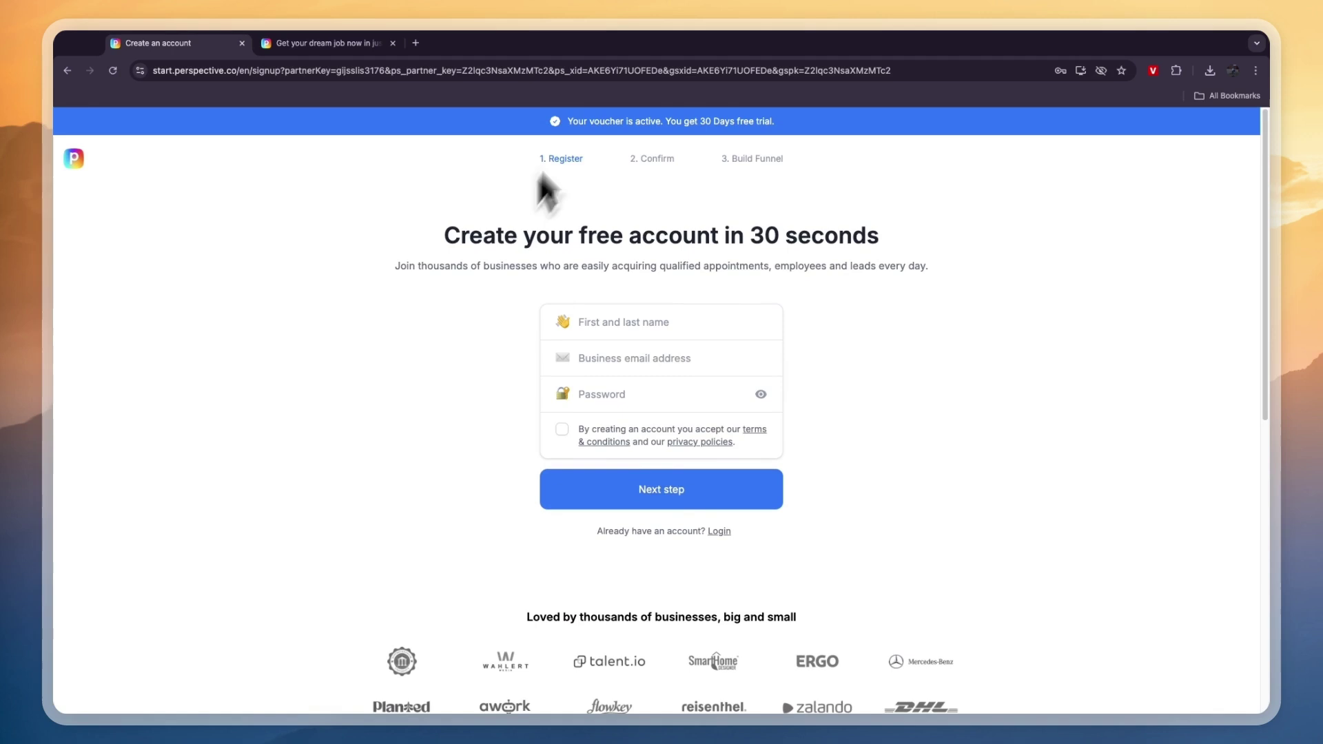
{"action": "left_click_drag", "start_coordinate": [567, 121], "coordinate": [662, 122]}
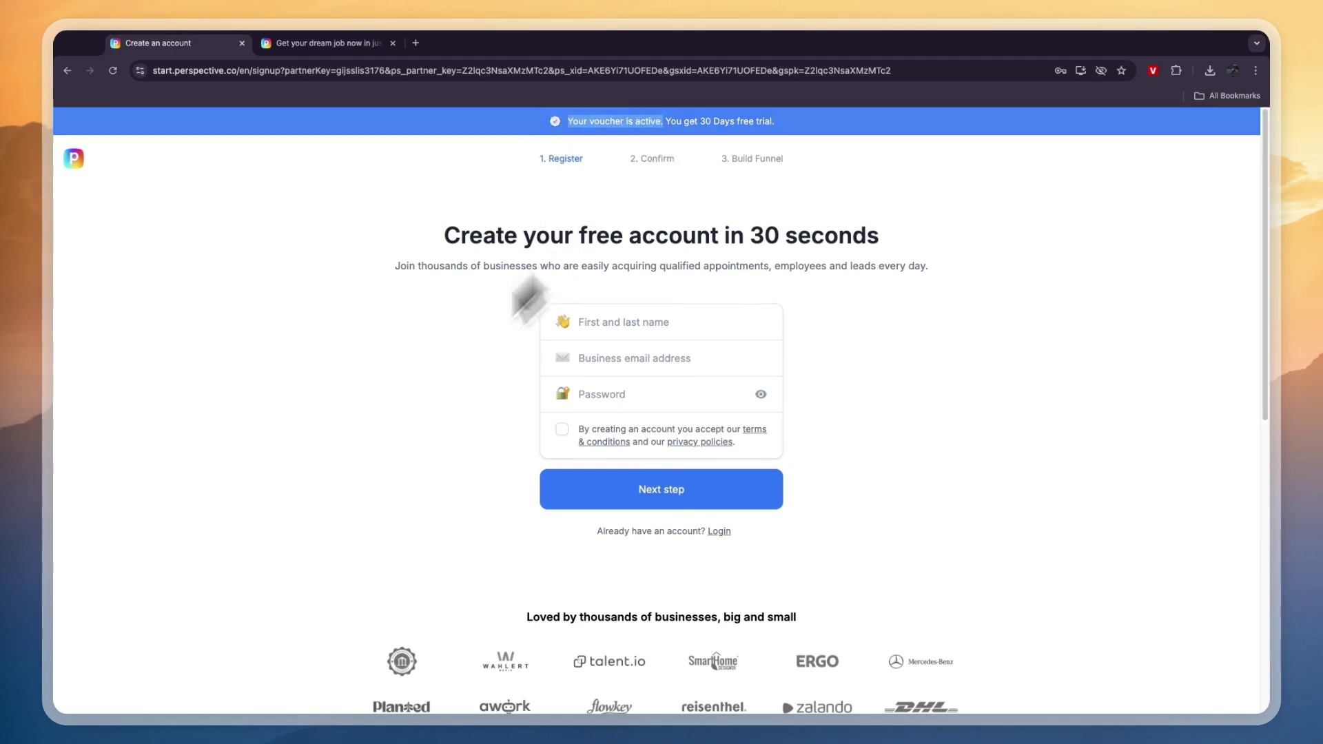
{"action": "left_click", "coordinate": [397, 441]}
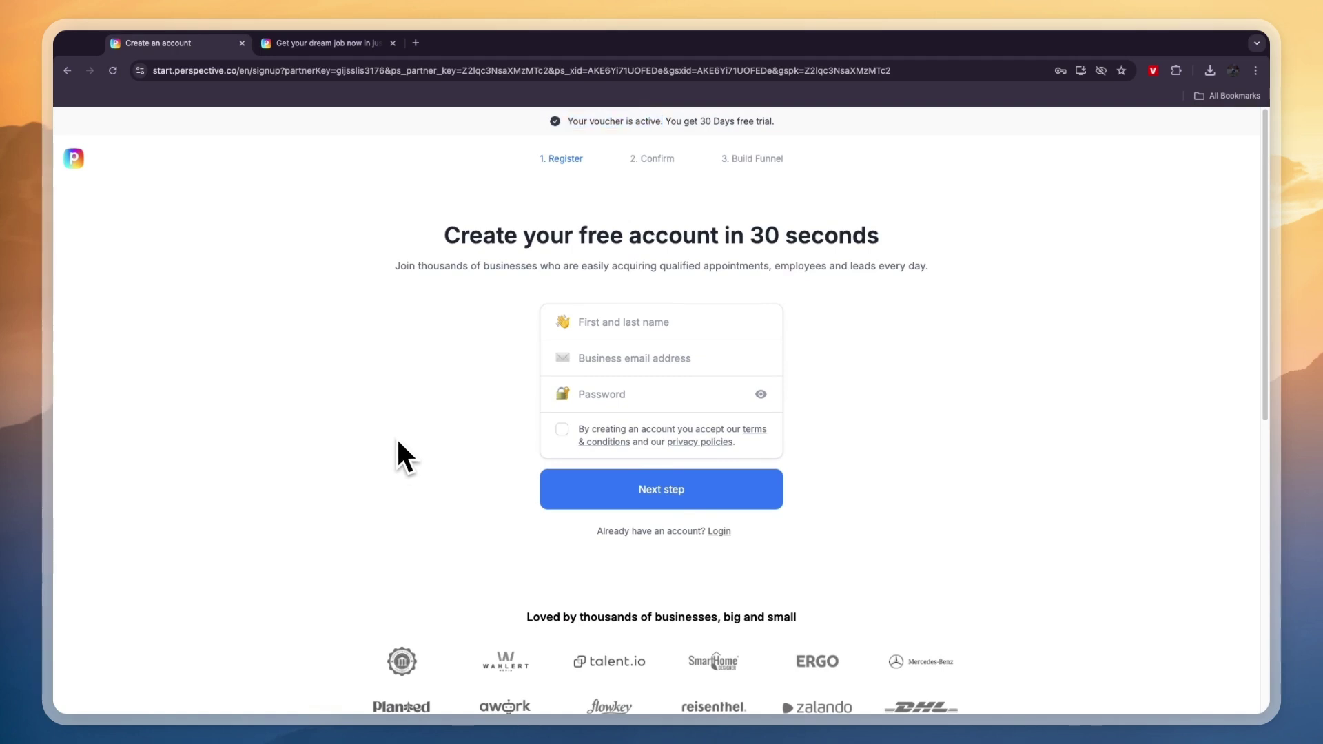
{"action": "scroll", "coordinate": [398, 442], "scroll_direction": "down", "scroll_amount": 2}
{"action": "scroll", "coordinate": [398, 442], "scroll_direction": "down", "scroll_amount": 2}
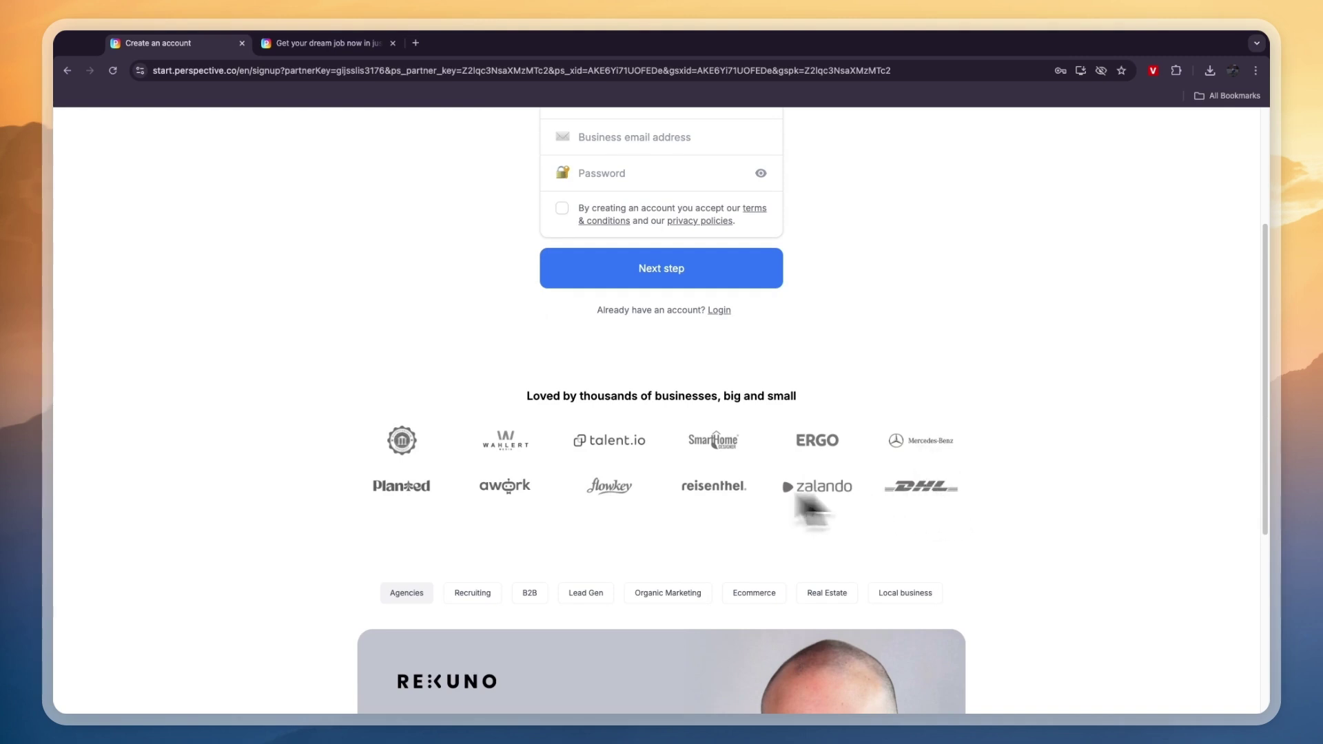
{"action": "scroll", "coordinate": [503, 431], "scroll_direction": "down", "scroll_amount": 3}
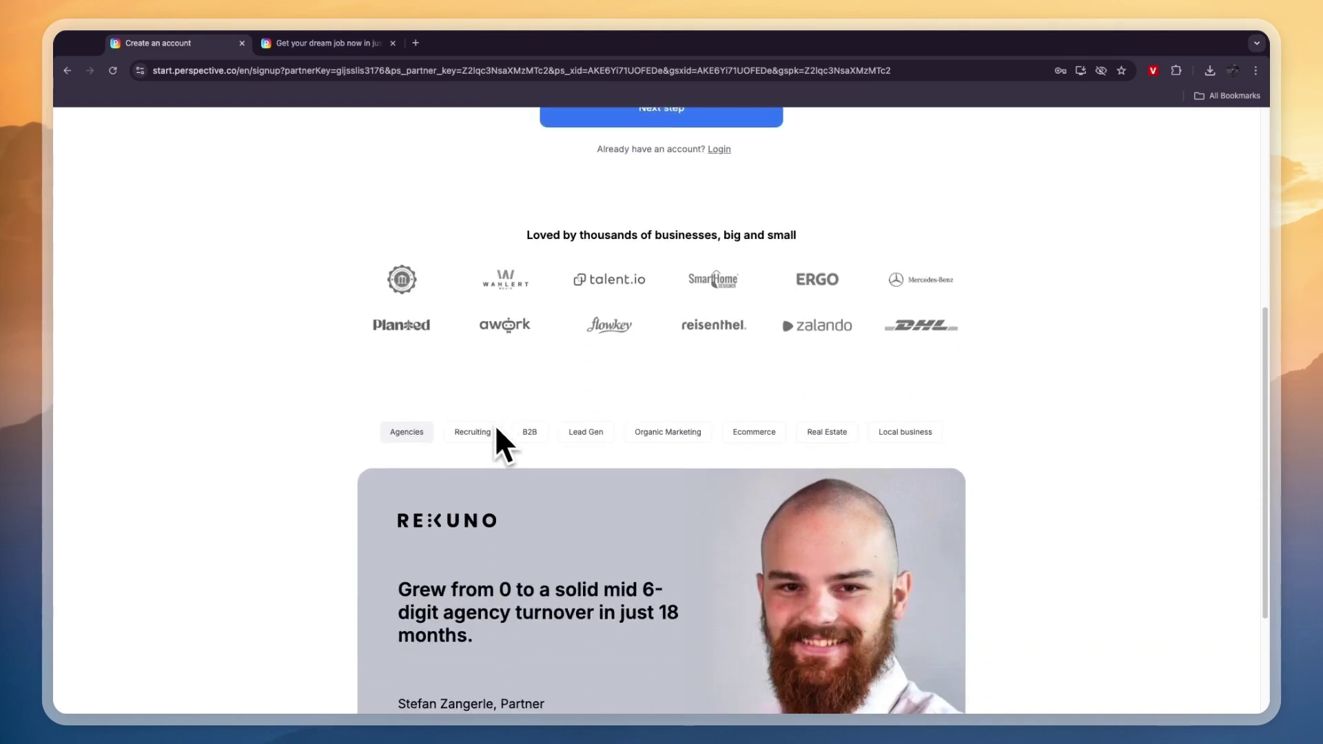
Browse the Recruiting, Real Estate, Local business, Ecommerce and Organic Marketing customer stories
{"action": "left_click", "coordinate": [482, 435]}
{"action": "scroll", "coordinate": [482, 434], "scroll_direction": "down", "scroll_amount": 3}
{"action": "left_click", "coordinate": [840, 250]}
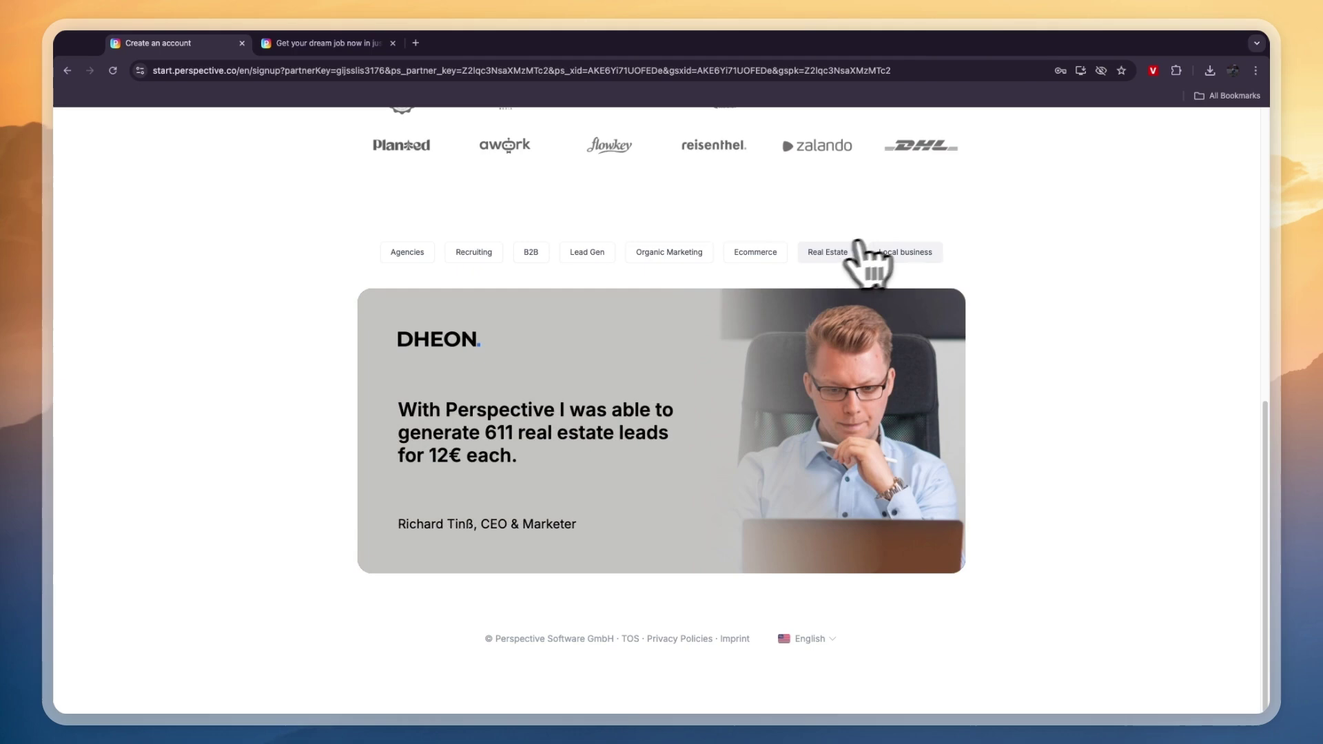
{"action": "left_click", "coordinate": [904, 253]}
{"action": "left_click", "coordinate": [753, 252]}
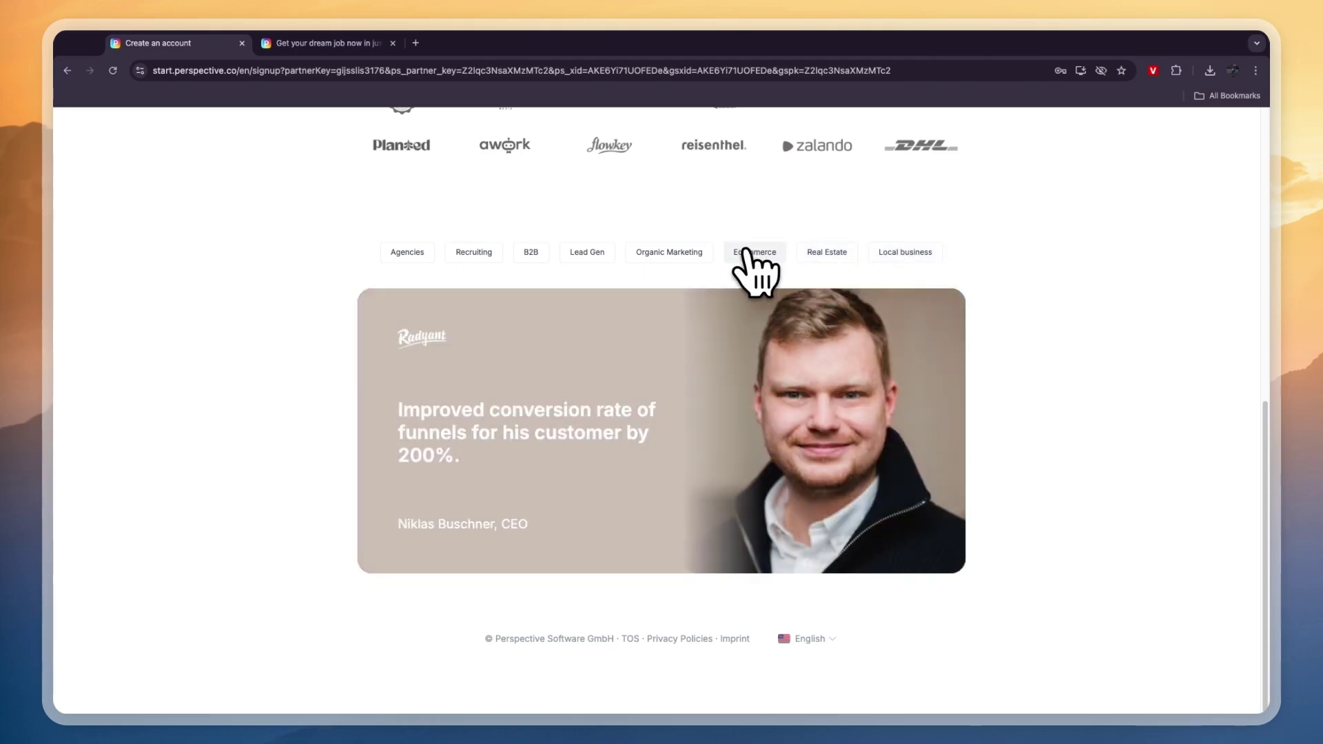
{"action": "double_click", "coordinate": [652, 253]}
{"action": "left_click", "coordinate": [635, 212]}
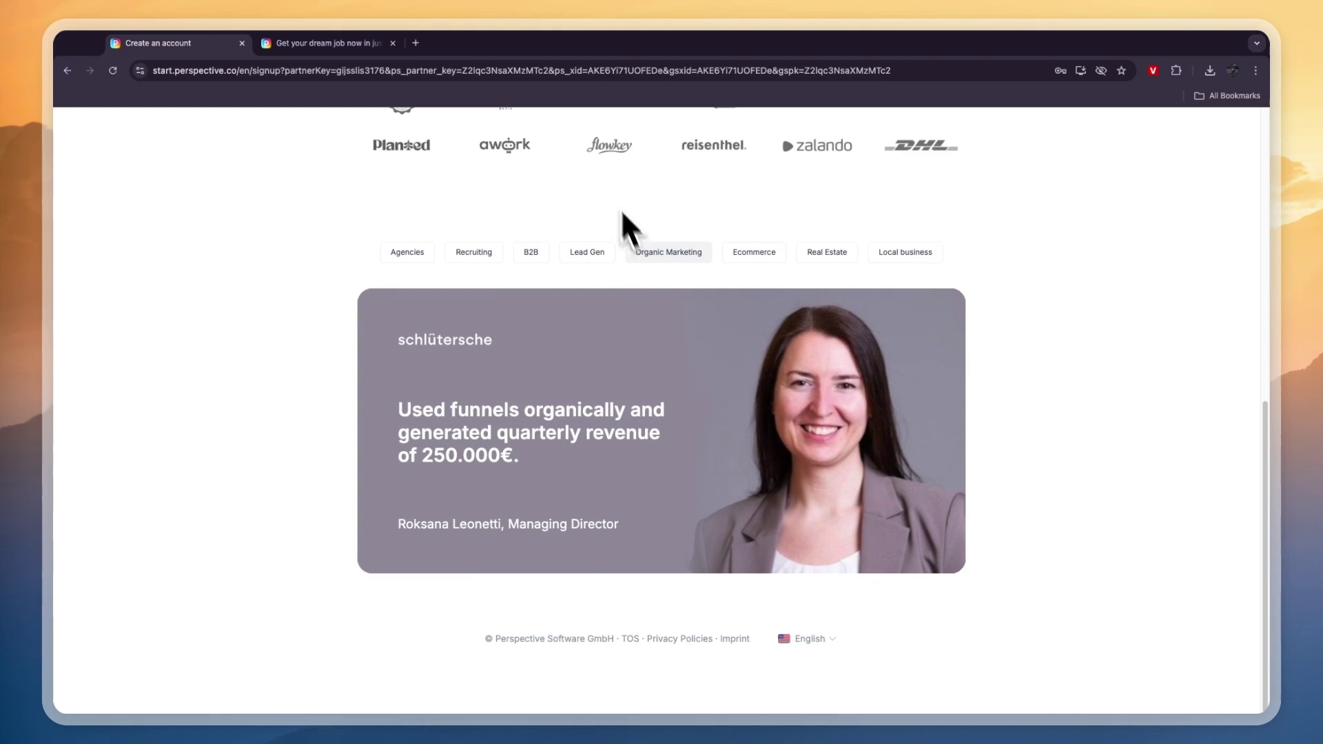
{"action": "scroll", "coordinate": [609, 190], "scroll_direction": "up", "scroll_amount": 1}
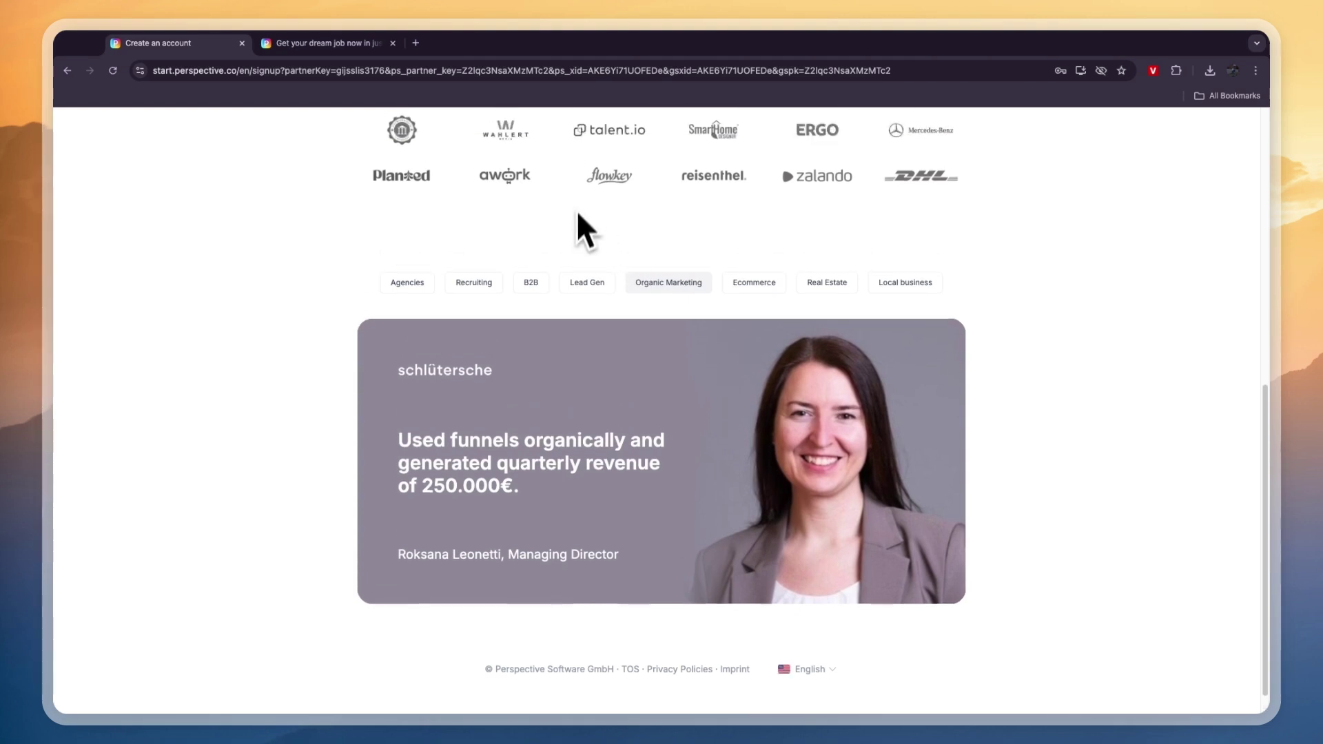
{"action": "scroll", "coordinate": [576, 210], "scroll_direction": "up", "scroll_amount": 2}
{"action": "scroll", "coordinate": [573, 209], "scroll_direction": "up", "scroll_amount": 5}
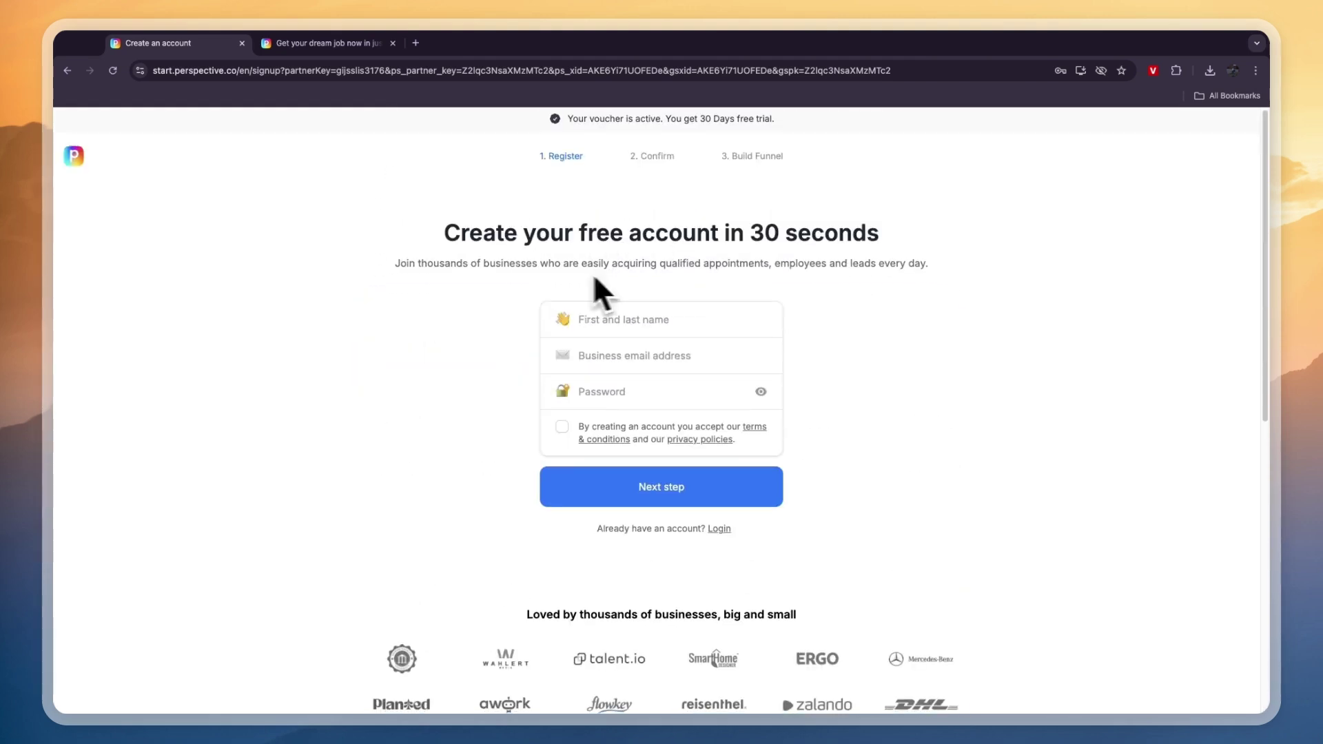